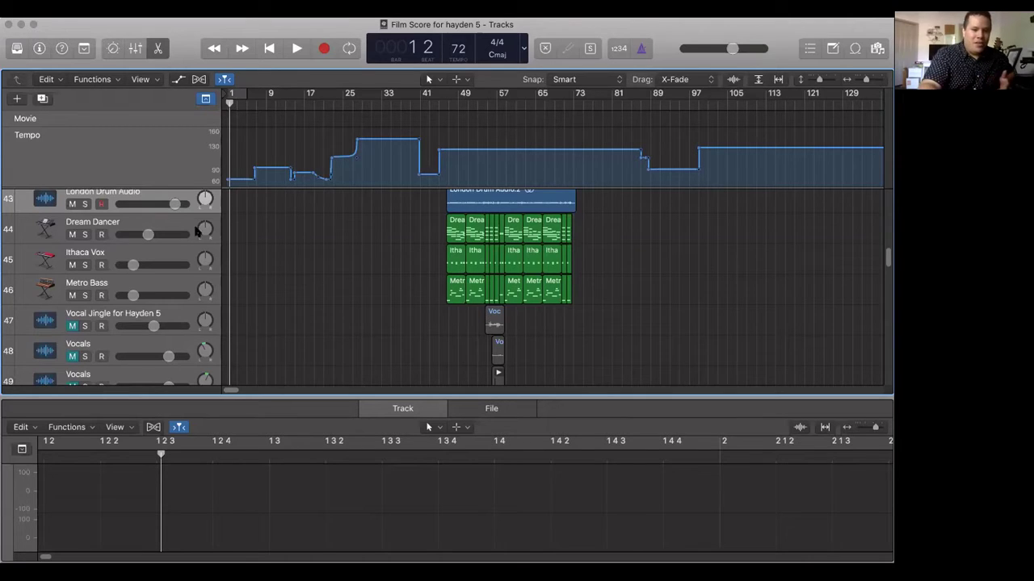
# Unmute the two J098_DropCrews_Cut13_no_music audio tracks at the start of the track list
pyautogui.scroll(20, 321, 239)
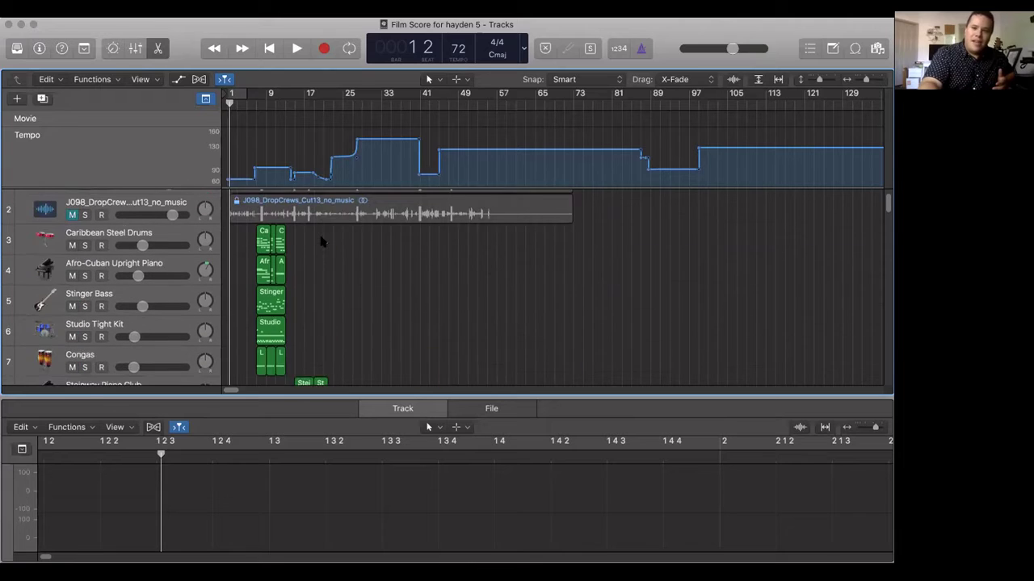
pyautogui.scroll(1, 320, 239)
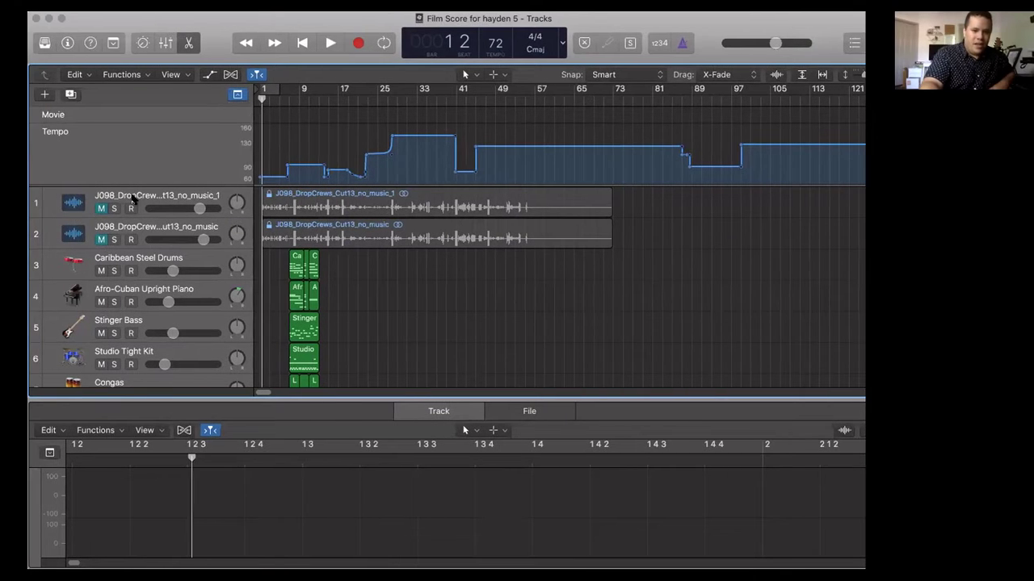
pyautogui.click(107, 213)
pyautogui.keyDown('shift'); pyautogui.click(104, 236); pyautogui.keyUp('shift')
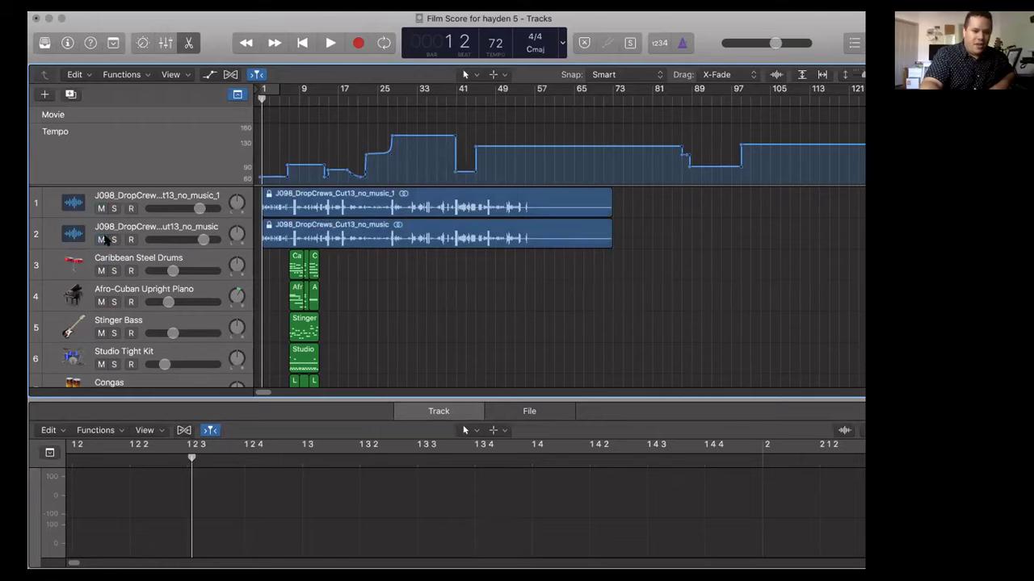
# Play the score with the film audio from the start of the steel drums section into the Steinway piano section
pyautogui.click(318, 99)
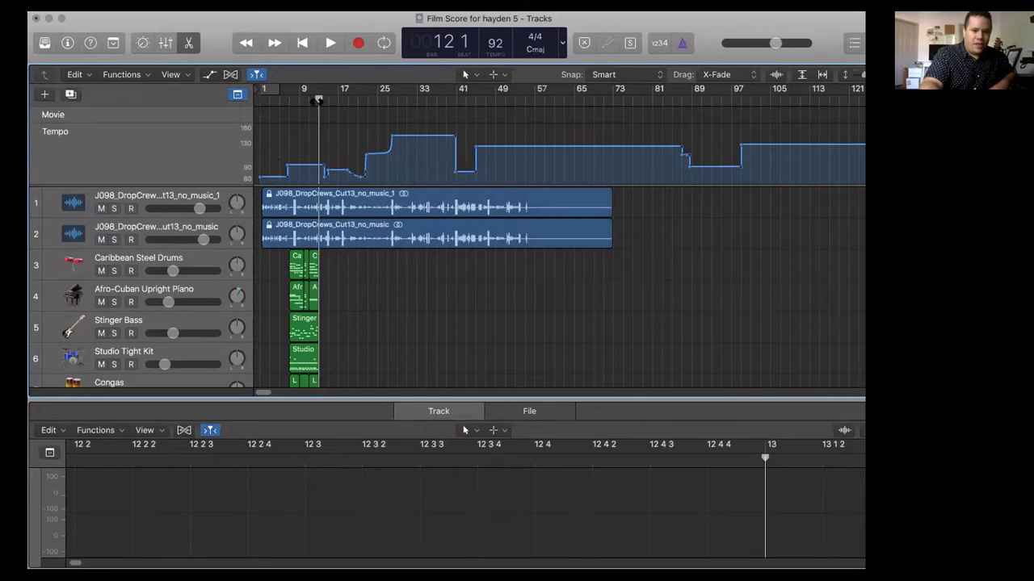
pyautogui.press('space')
pyautogui.click(294, 99)
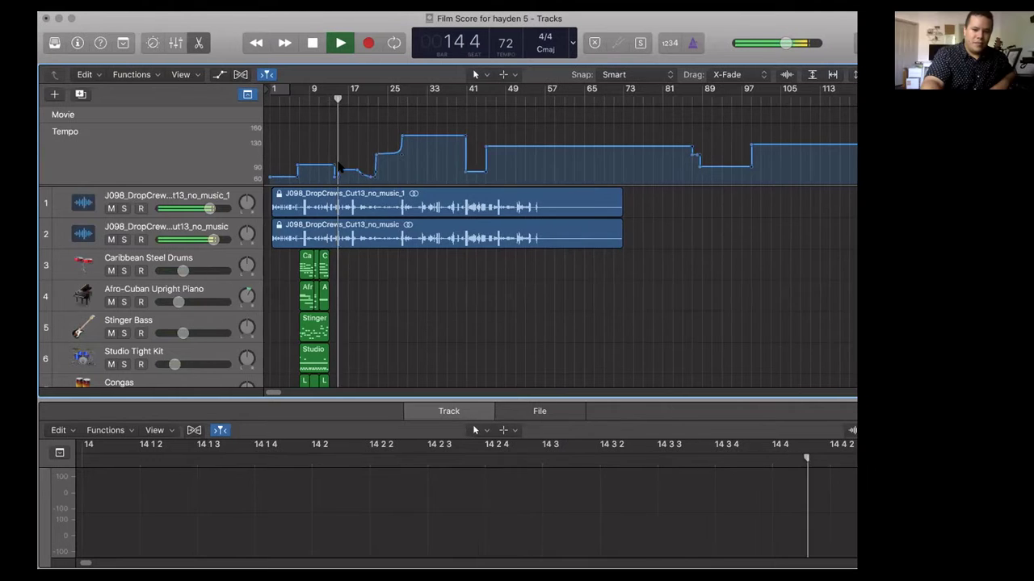
pyautogui.scroll(-5, 341, 167)
pyautogui.scroll(4, 404, 229)
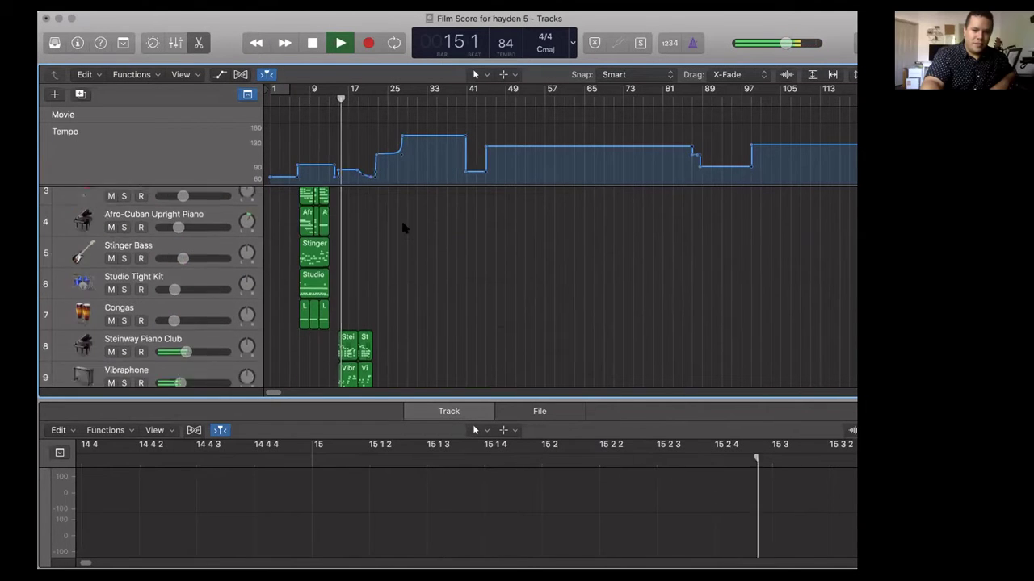
pyautogui.scroll(3, 404, 229)
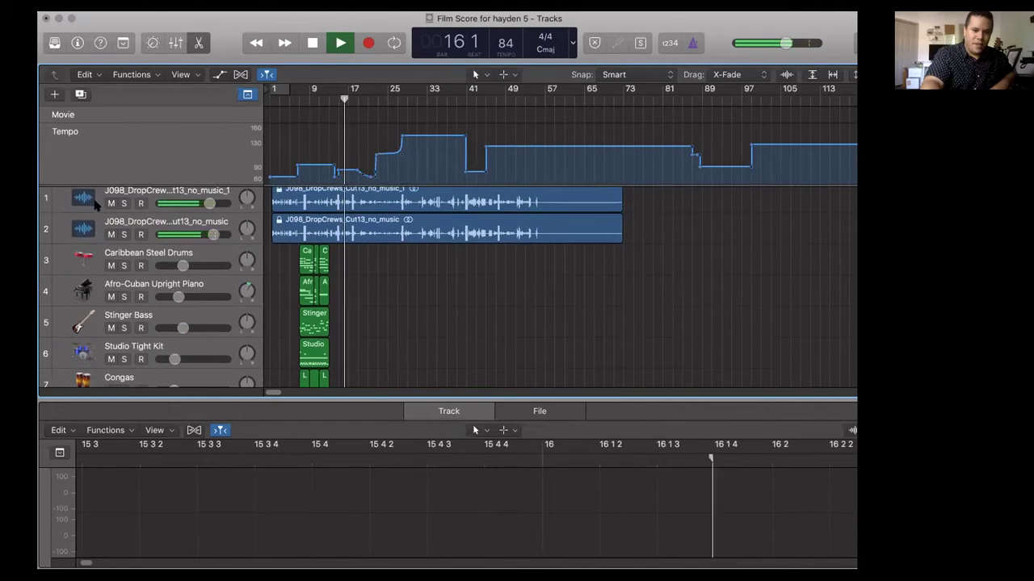
# Mute both J098_DropCrews_Cut13_no_music audio tracks and stop playback
pyautogui.moveTo(111, 203); pyautogui.dragTo(112, 234)
pyautogui.press('space')
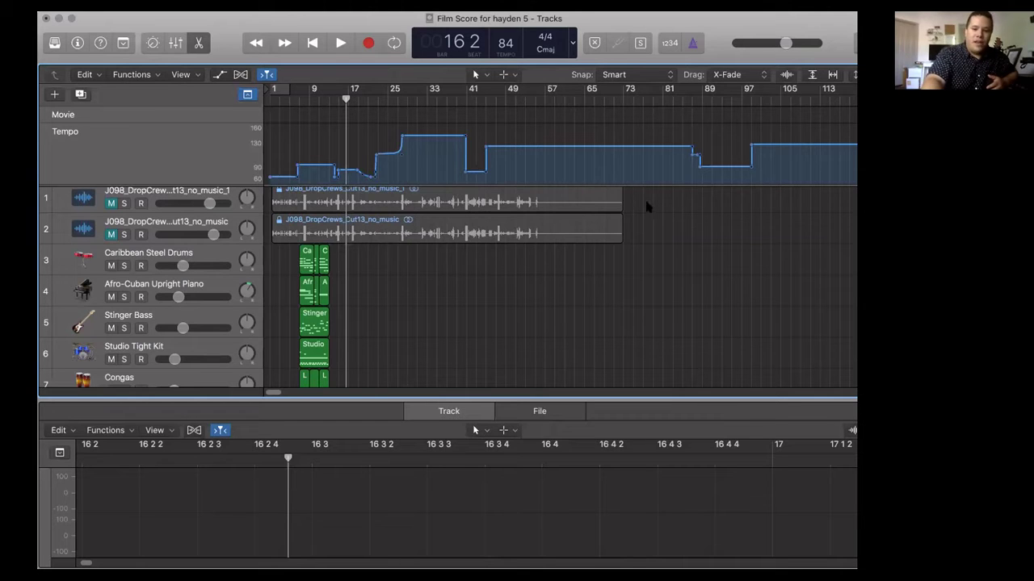
# Select the regions on both J098_DropCrews_Cut13_no_music tracks
pyautogui.moveTo(650, 206); pyautogui.dragTo(572, 223)
pyautogui.moveTo(655, 203); pyautogui.dragTo(556, 224)
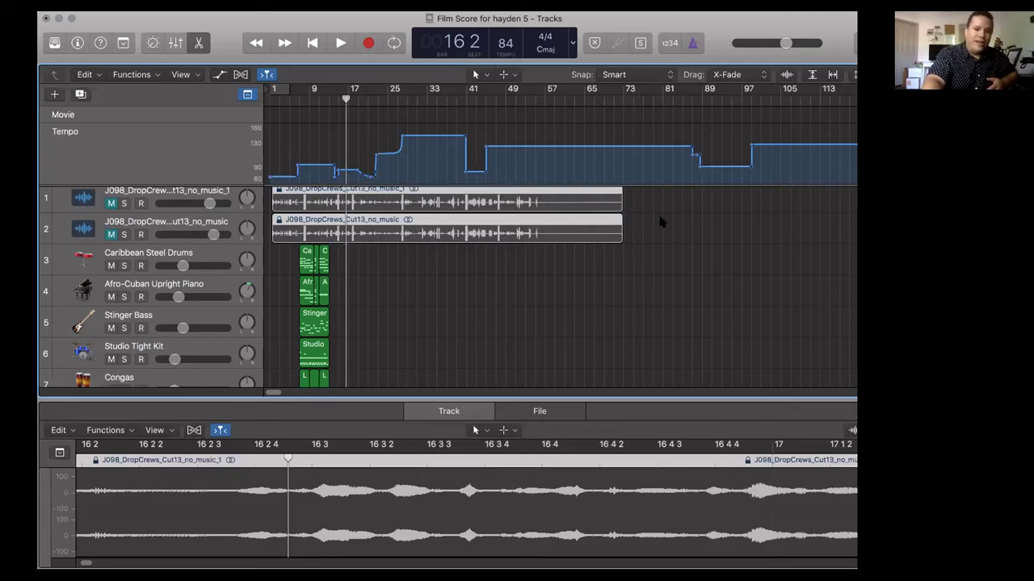
pyautogui.moveTo(661, 234); pyautogui.dragTo(584, 210)
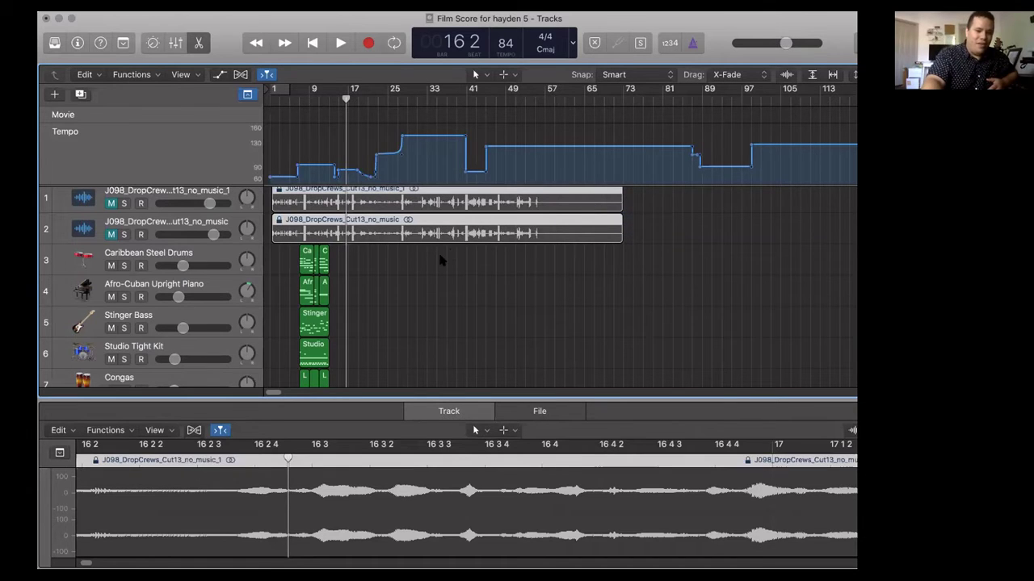
# Examine at closer zoom how the steel drums cue and the Steinway piano cue are laid out across the tracks
pyautogui.scroll(6, 440, 258)
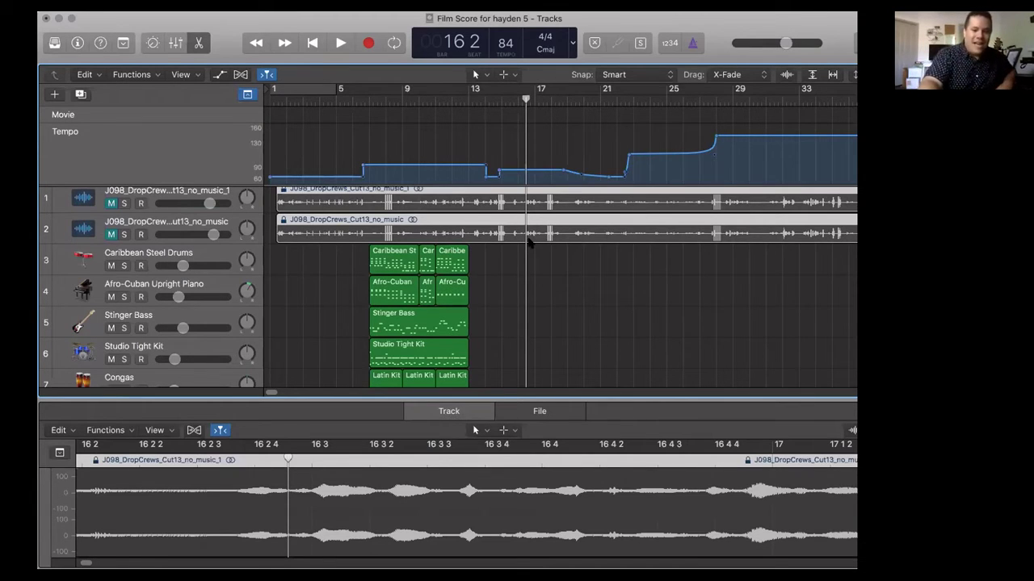
pyautogui.scroll(-5, 528, 241)
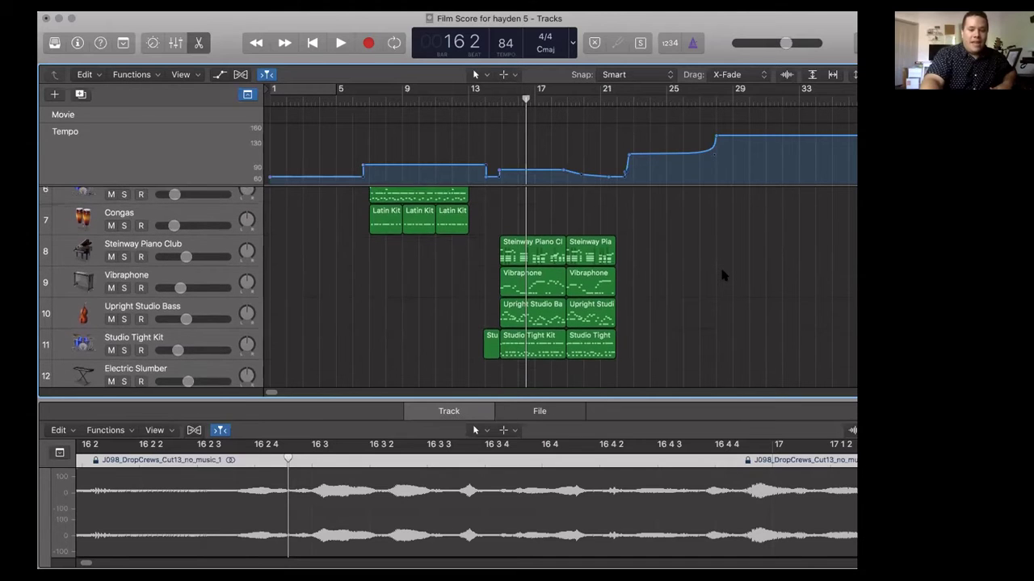
pyautogui.scroll(4, 722, 275)
pyautogui.scroll(1, 722, 275)
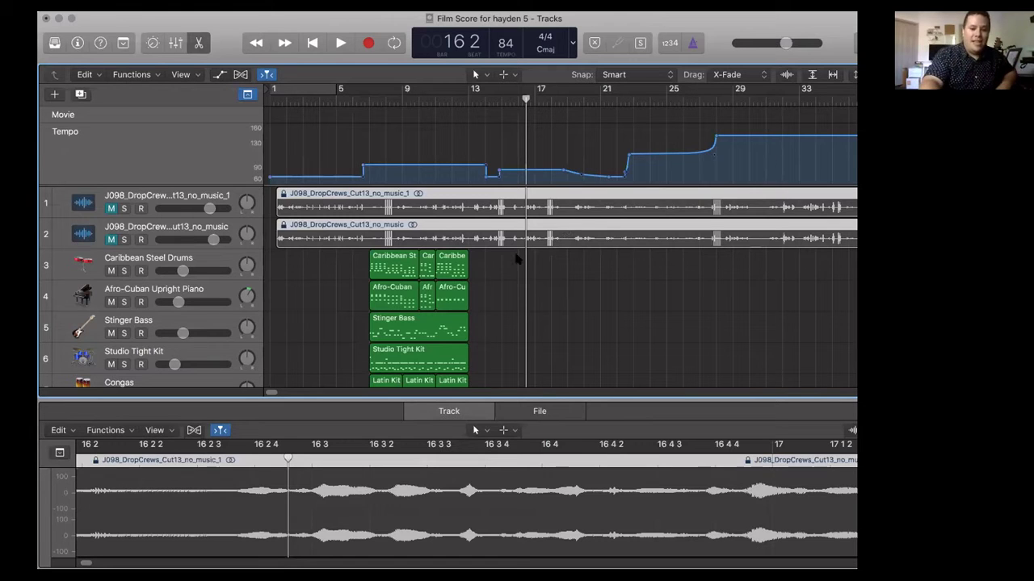
pyautogui.scroll(-1, 517, 258)
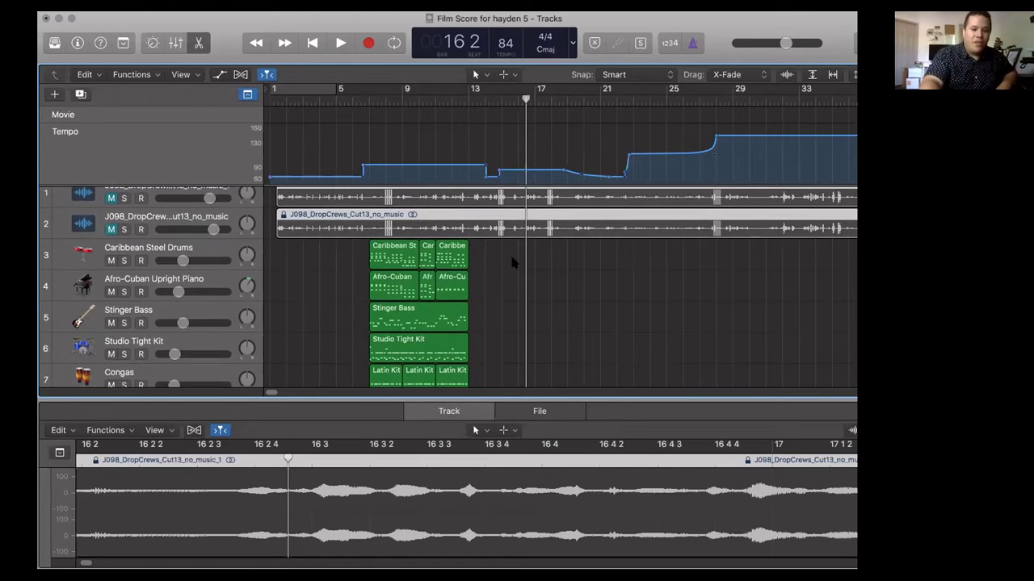
pyautogui.scroll(-1, 512, 262)
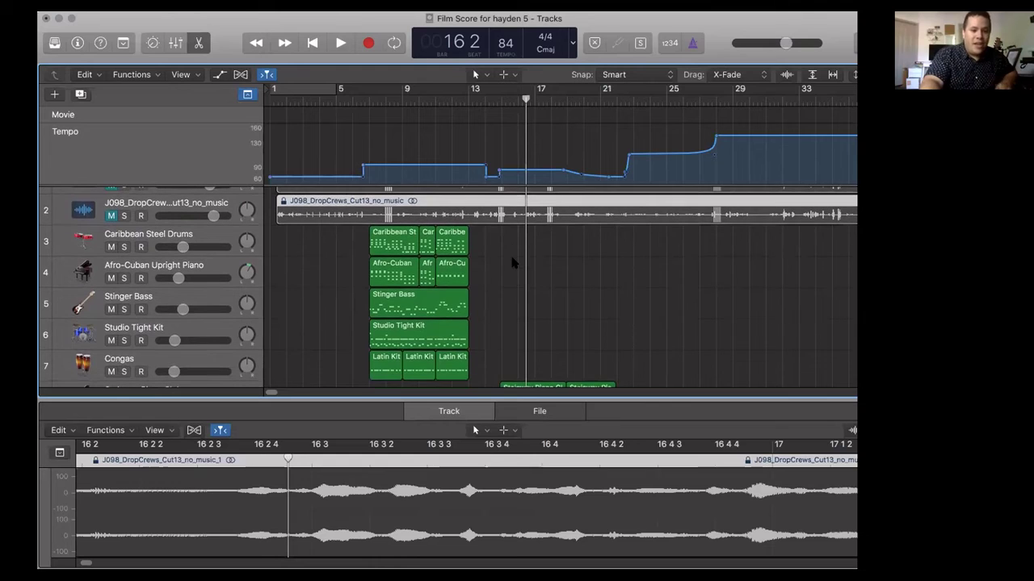
pyautogui.scroll(-3, 502, 279)
pyautogui.scroll(5, 502, 278)
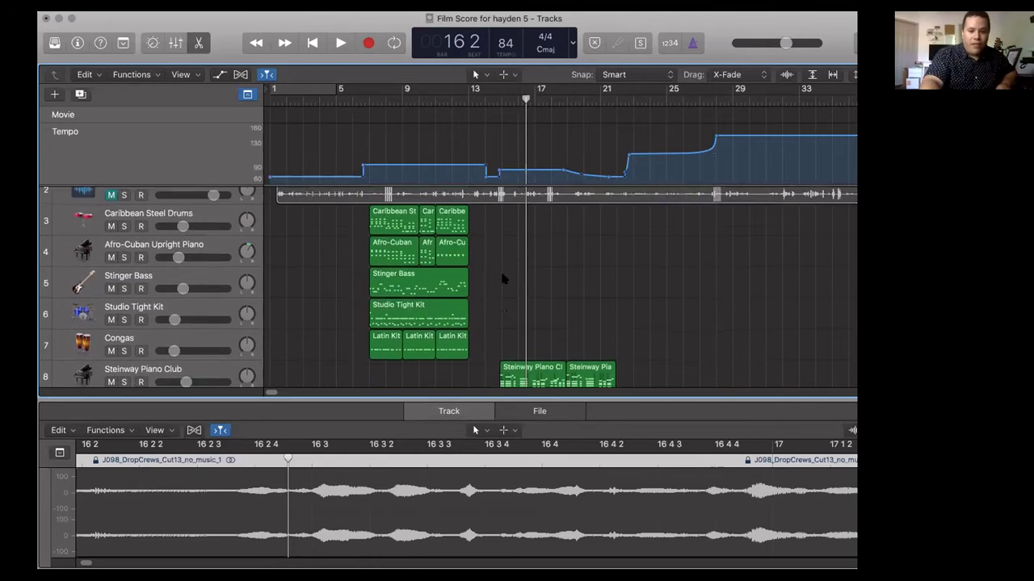
# Solo the Caribbean Steel Drums track, play it from bar 7 and raise the master volume while listening
pyautogui.moveTo(367, 101); pyautogui.dragTo(368, 101)
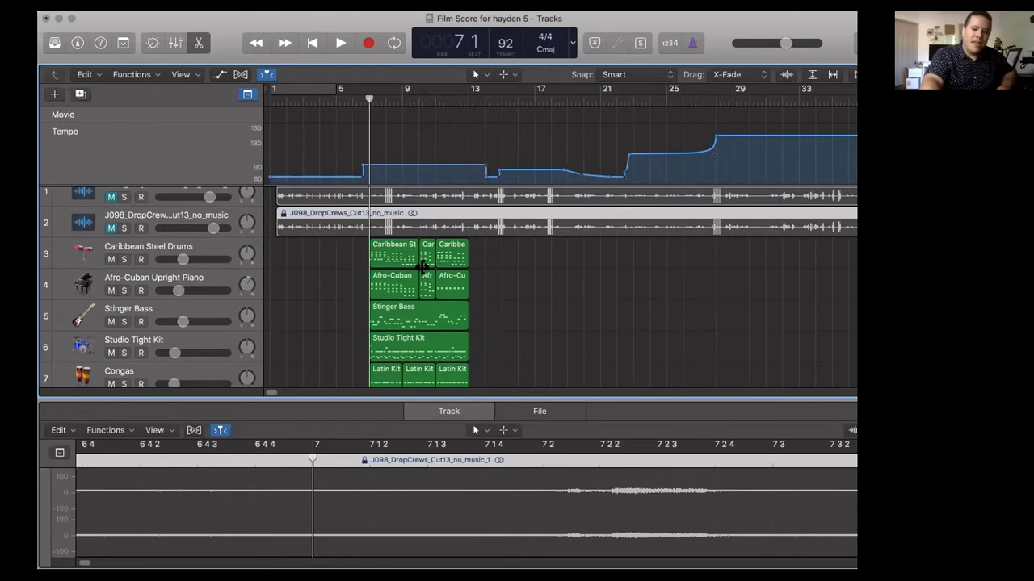
pyautogui.scroll(-1, 420, 266)
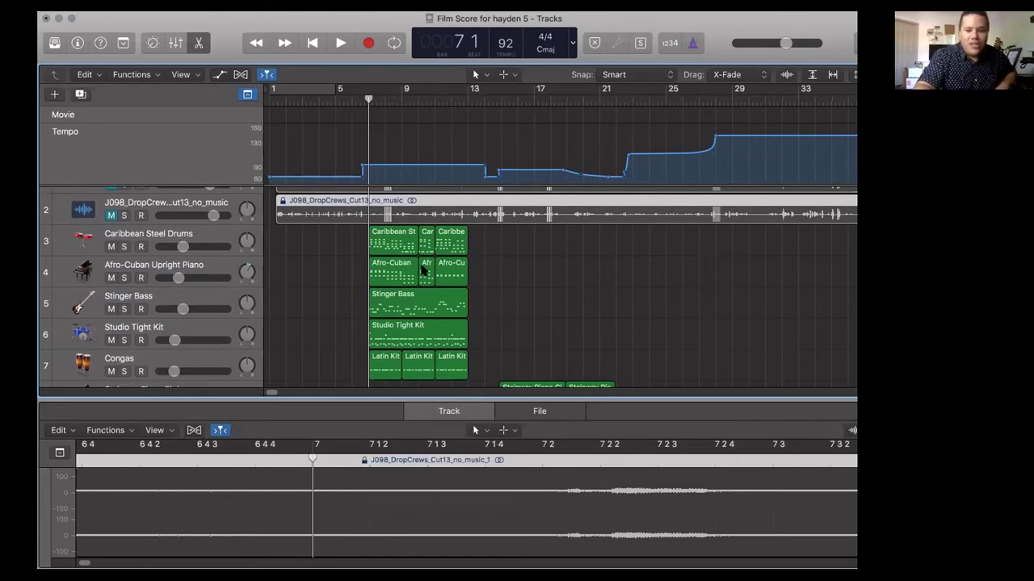
pyautogui.click(166, 235)
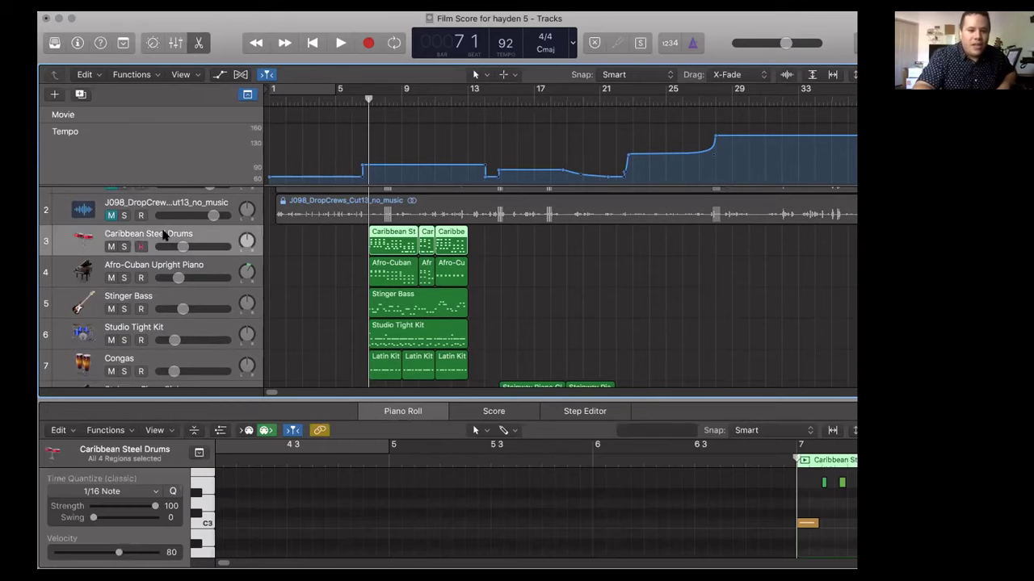
pyautogui.click(124, 246)
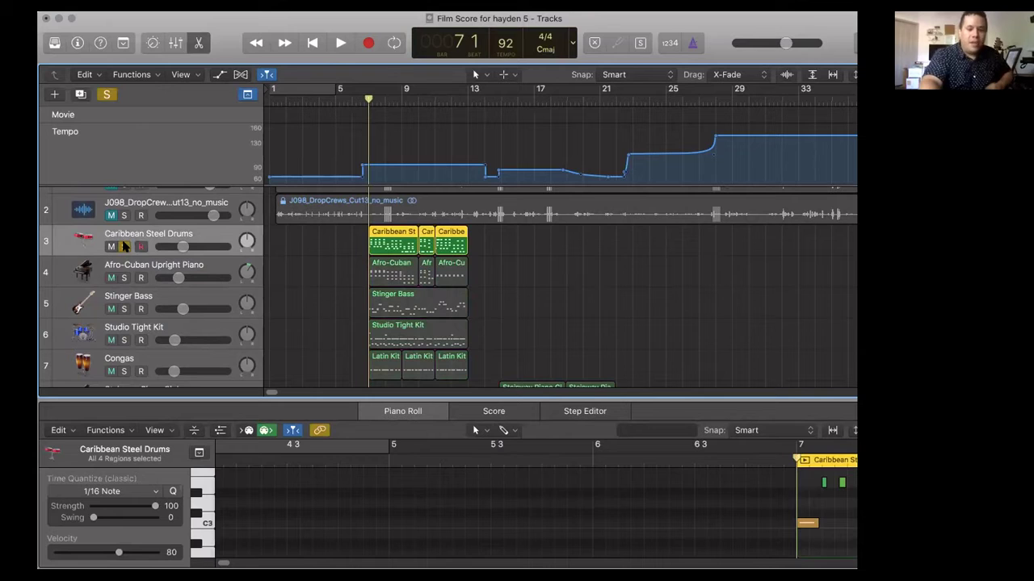
pyautogui.press('space')
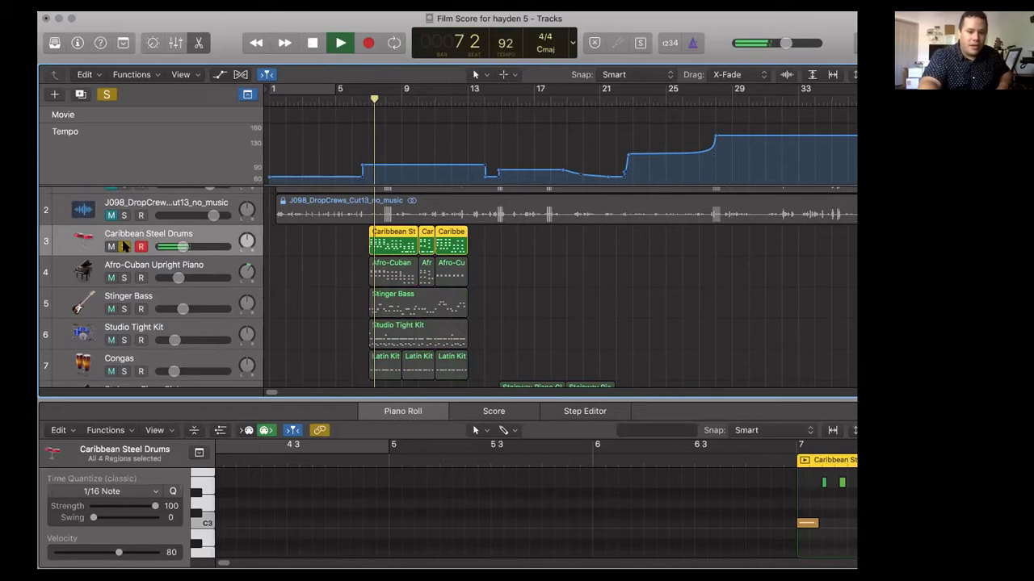
pyautogui.moveTo(787, 43); pyautogui.dragTo(814, 45)
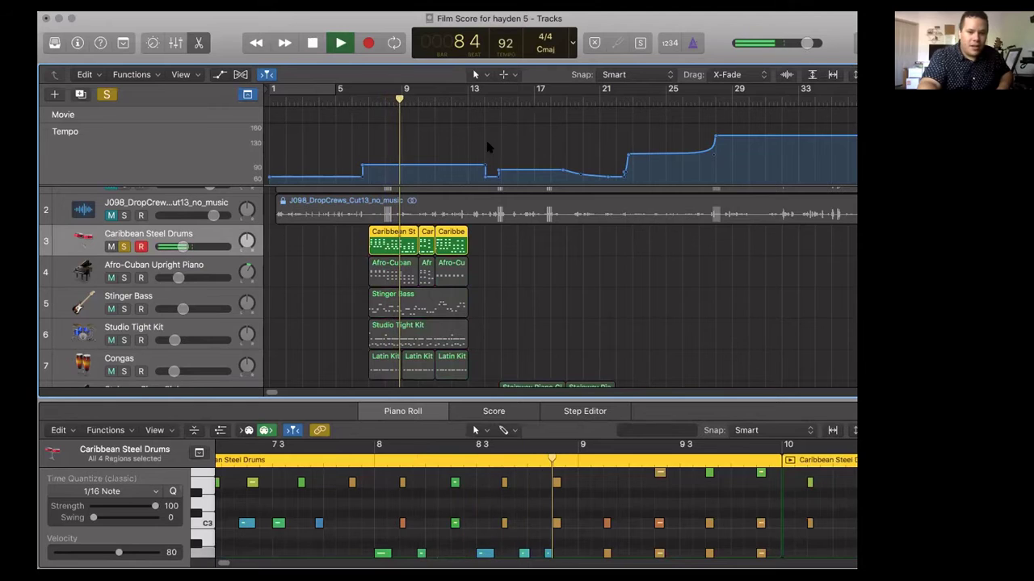
pyautogui.press('space')
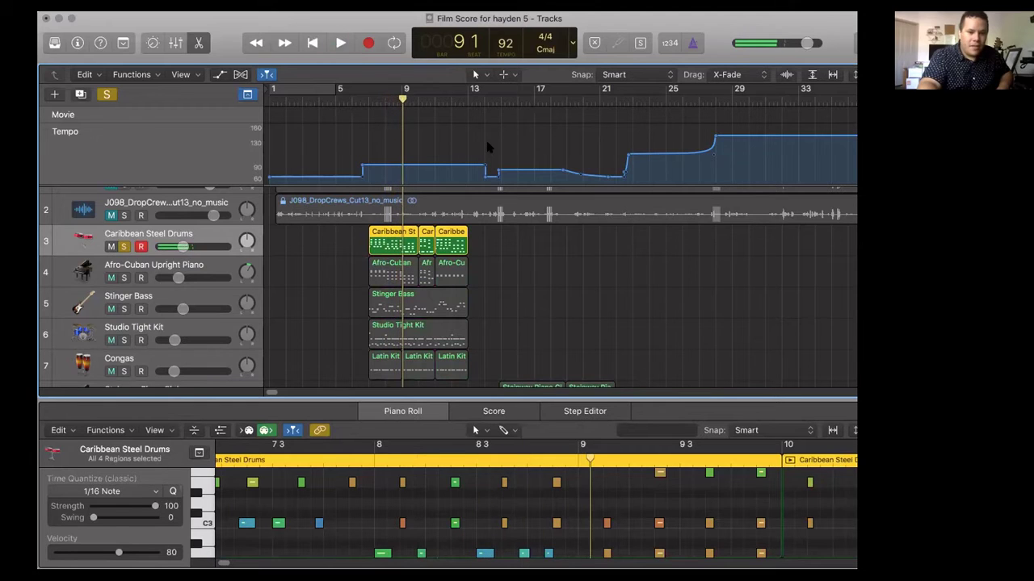
# Solo the Afro-Cuban Upright Piano as well and play both soloed tracks from bar 7
pyautogui.click(124, 278)
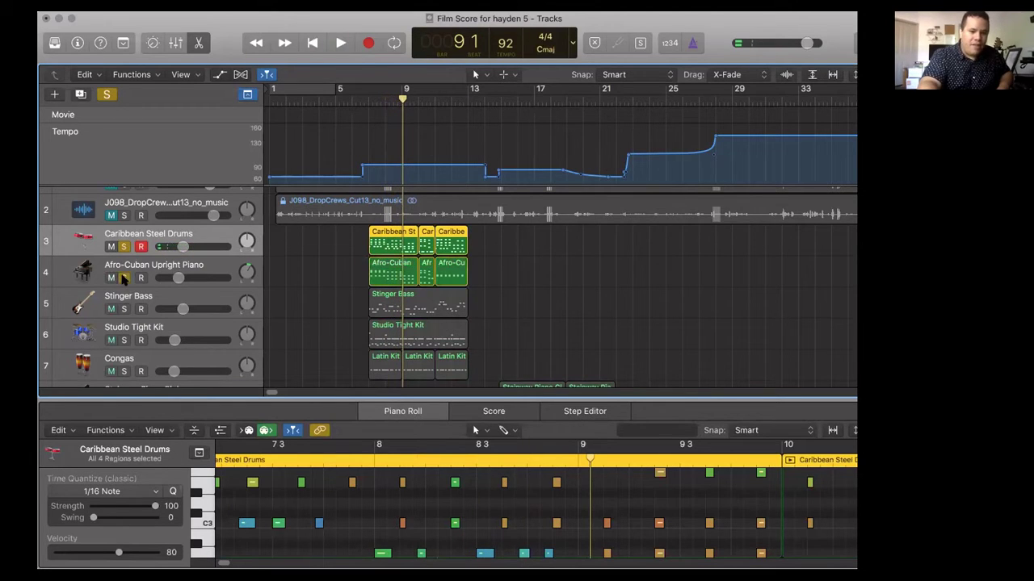
pyautogui.click(367, 96)
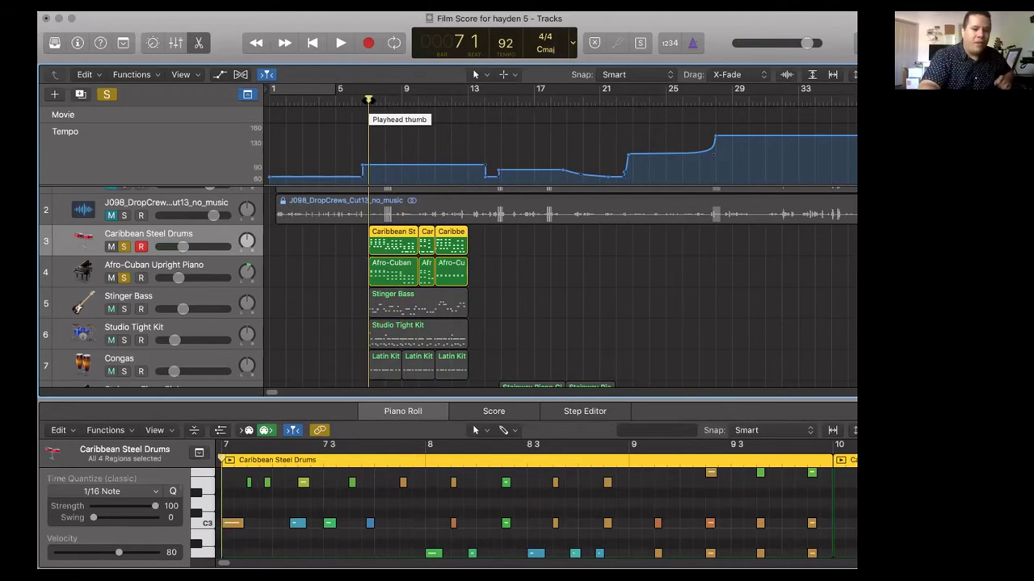
pyautogui.press('space')
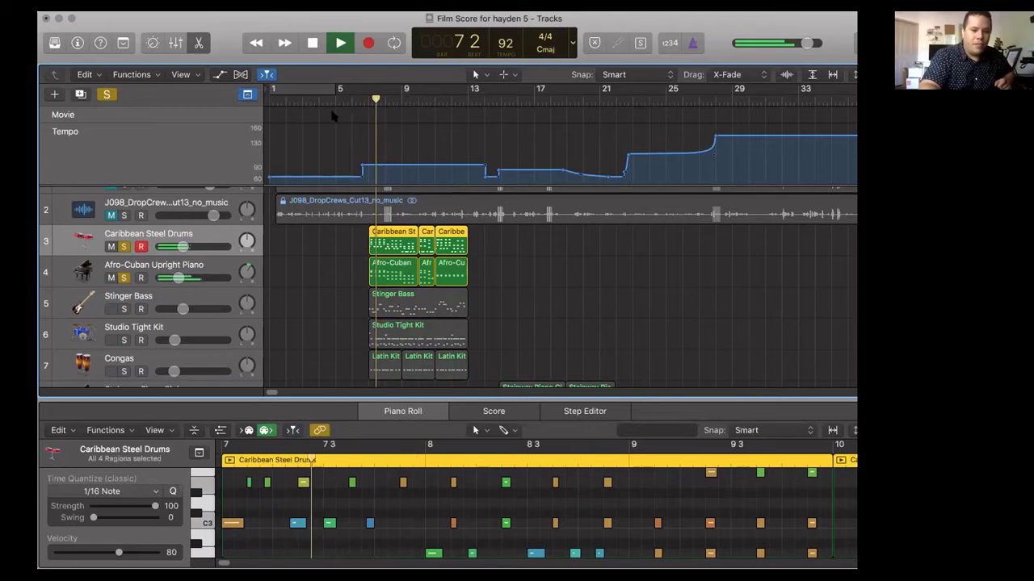
# Add the Stinger Bass, Studio Tight Kit and Congas tracks to the solo one after another during playback
pyautogui.click(124, 309)
pyautogui.press('super+Left')
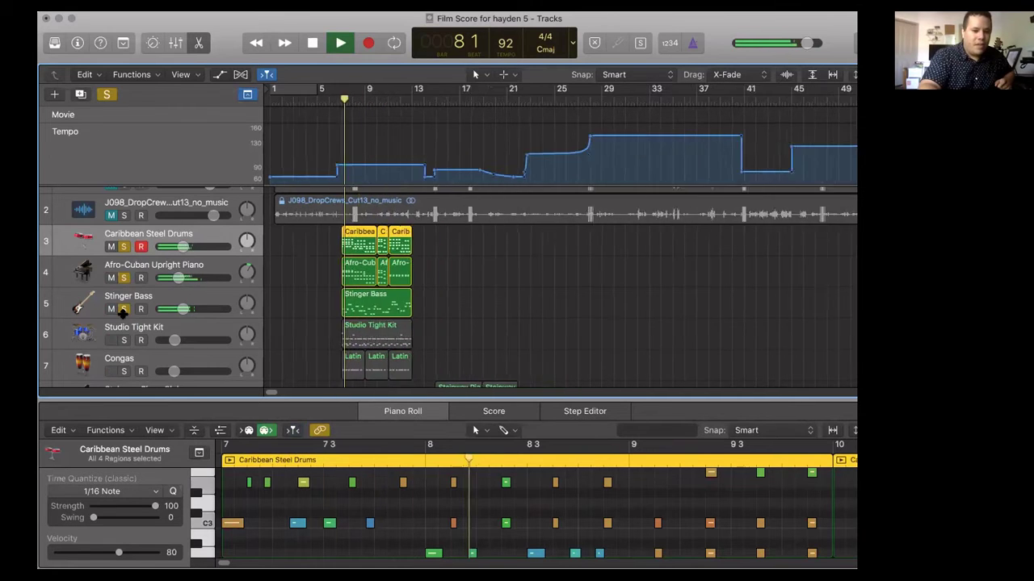
pyautogui.press('super+Right')
pyautogui.press('super+Right')
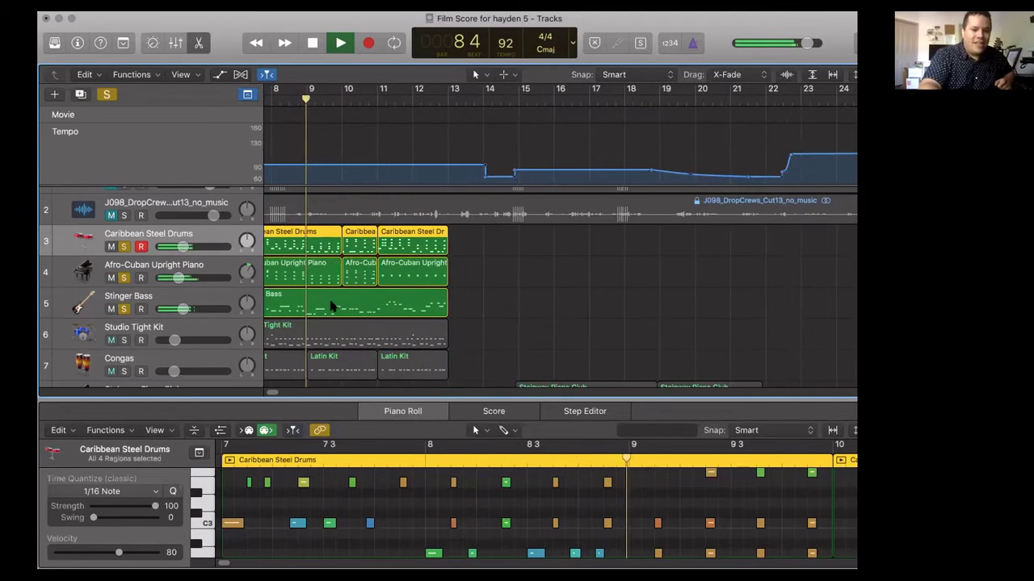
pyautogui.hscroll(-5, 329, 299)
pyautogui.click(123, 339)
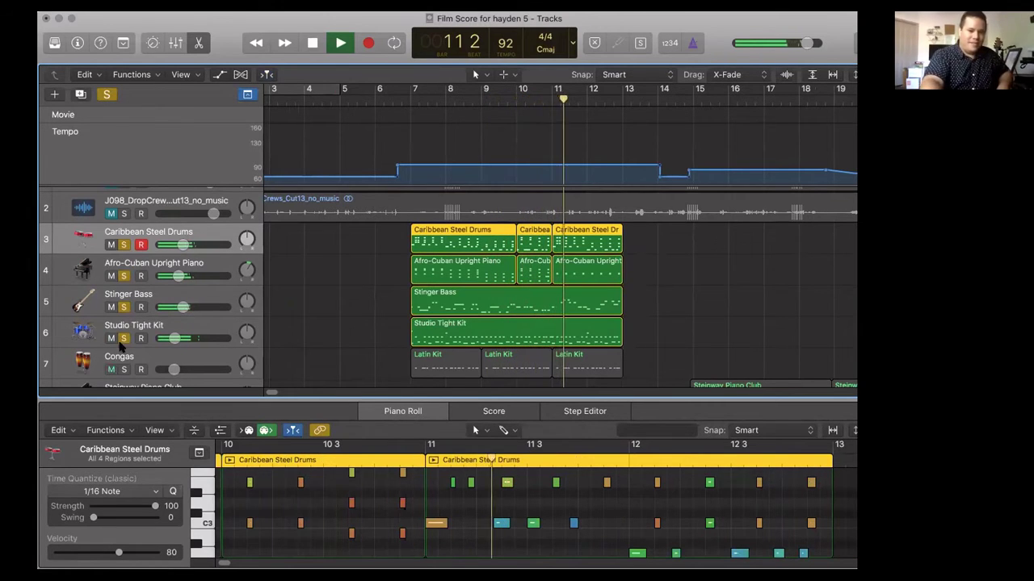
pyautogui.click(123, 369)
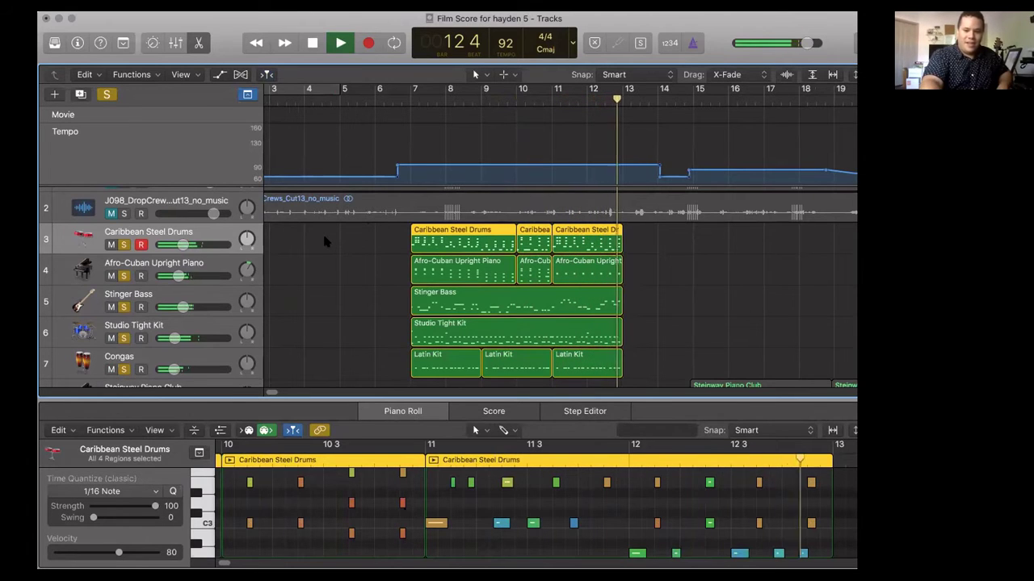
# Stop playback after the steel drums cue and clear the solo from all tracks
pyautogui.hscroll(10, 553, 274)
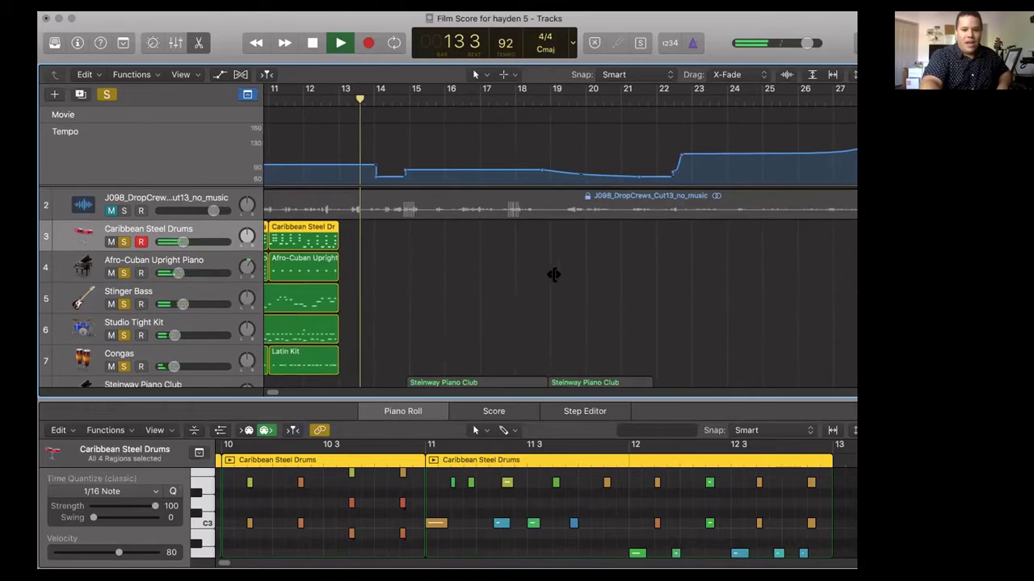
pyautogui.scroll(-5, 553, 275)
pyautogui.press('space')
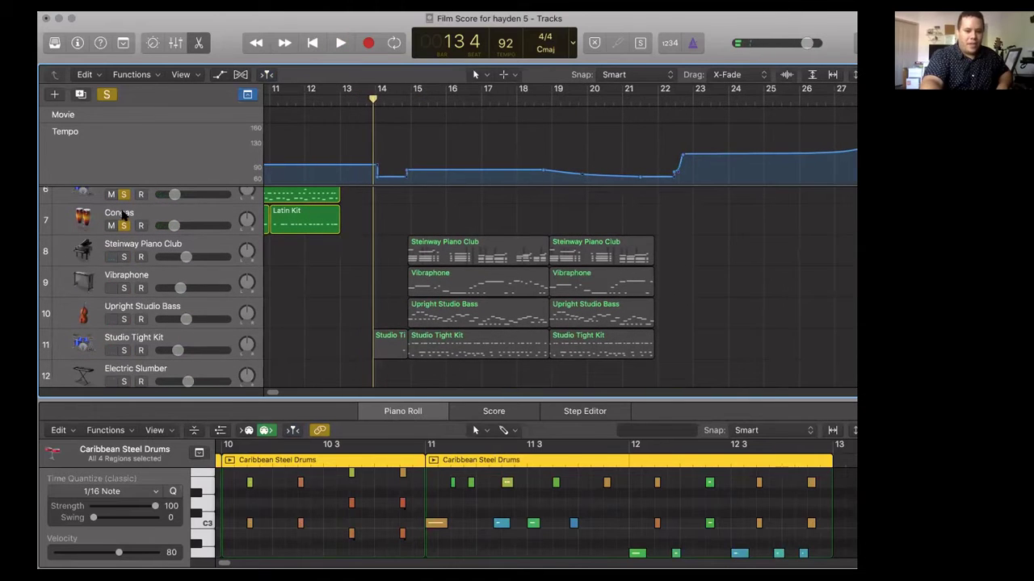
pyautogui.click(108, 94)
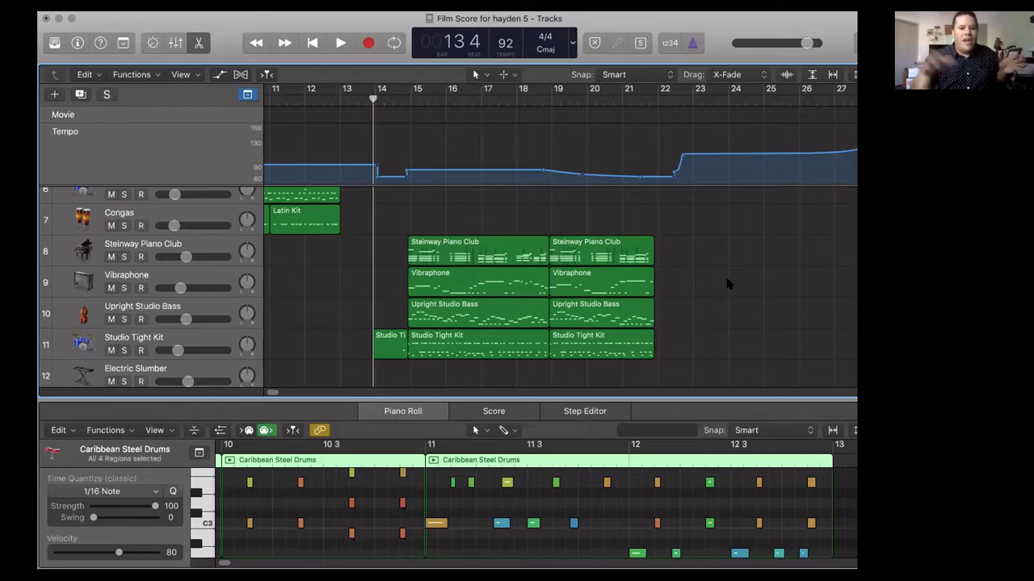
# Play the Steinway Piano Club cue with all its instruments from bar 14, beat 4
pyautogui.click(401, 100)
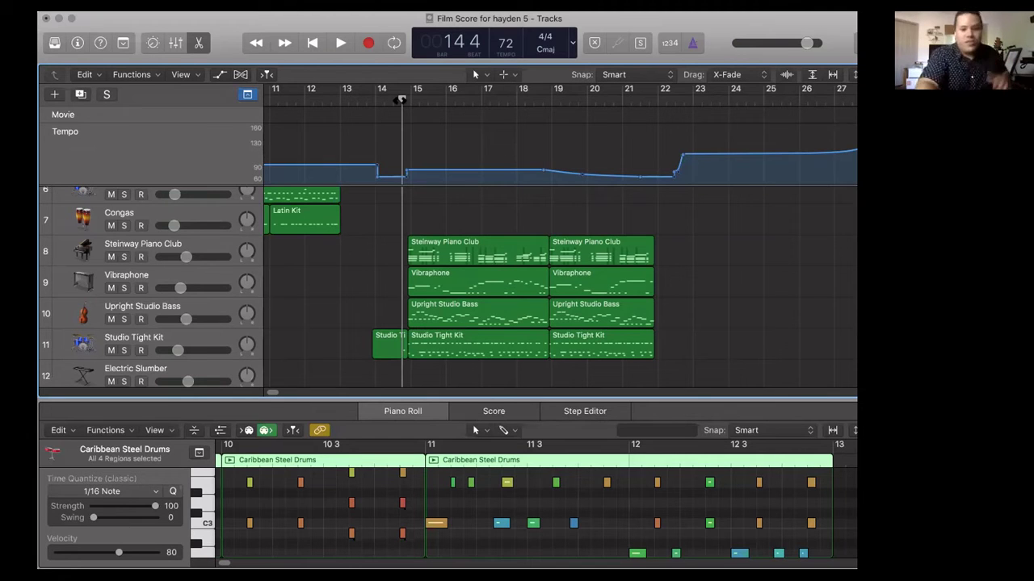
pyautogui.press('space')
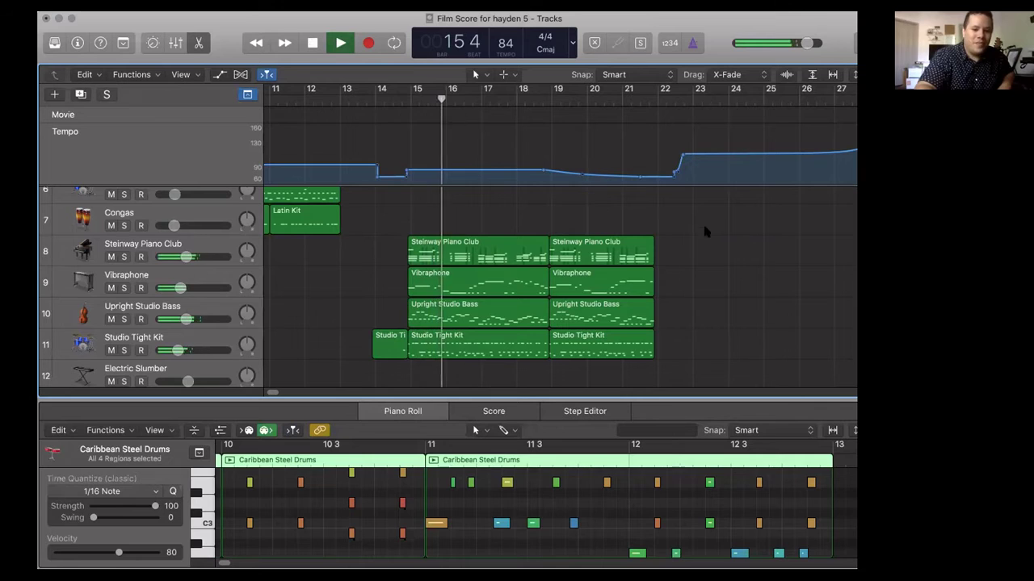
# Stop playback of the piano cue at bar 21 and select the flat tempo segment between bars 21 and 22
pyautogui.scroll(-1, 712, 239)
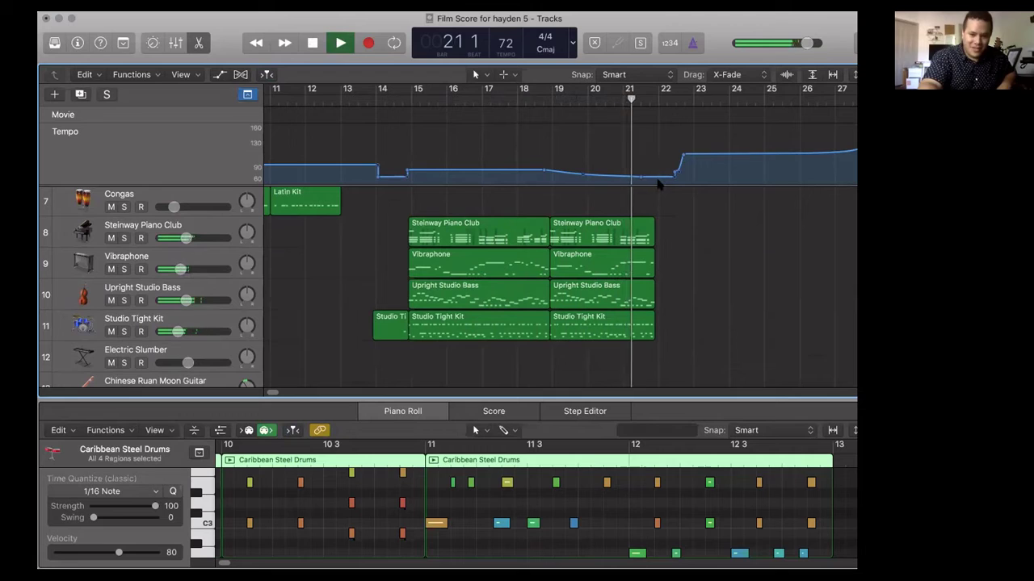
pyautogui.press('space')
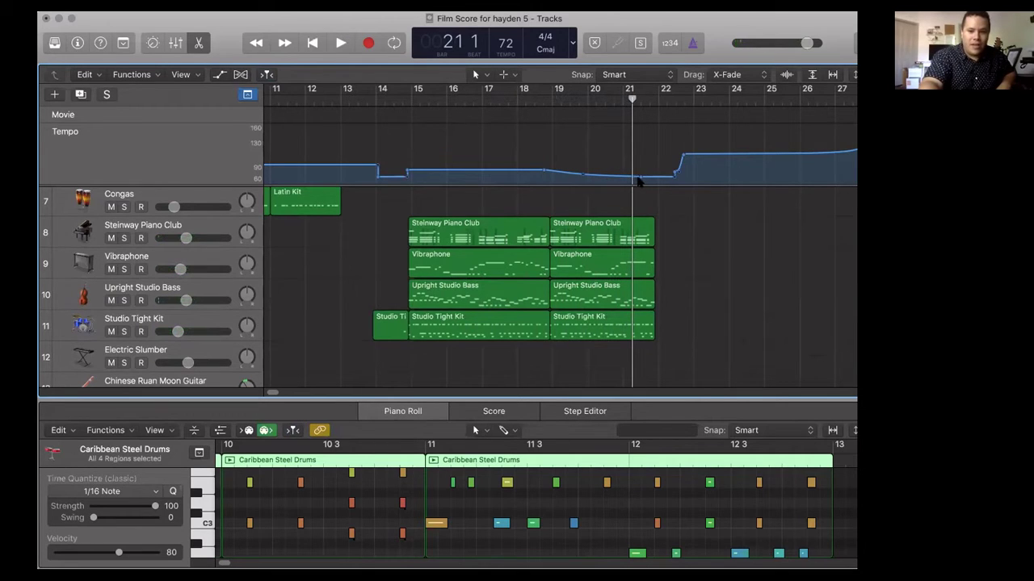
pyautogui.click(637, 178)
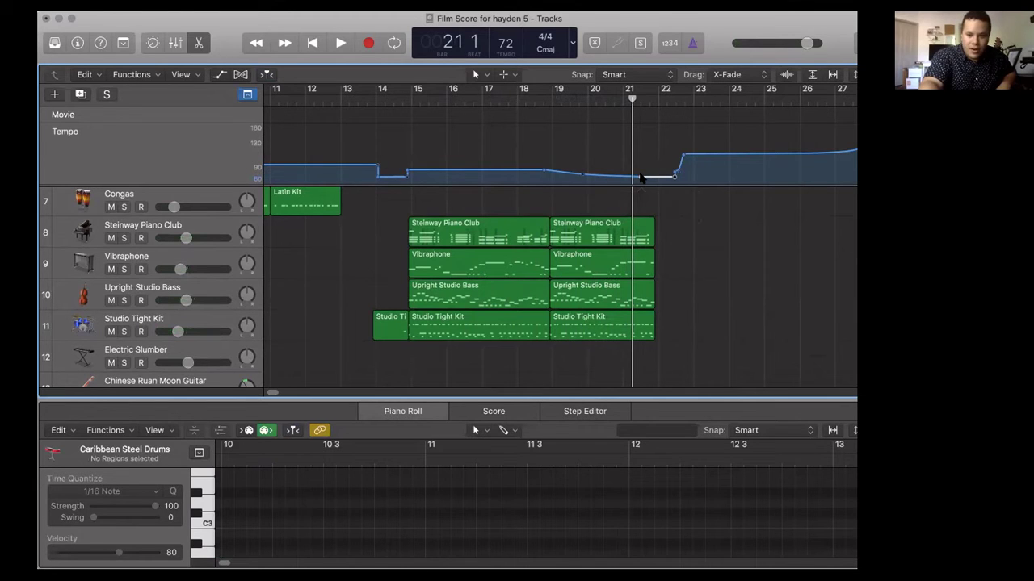
# Play the cue with the brush drumset, pedal steel, bass, banjo and whistle from bar 22, beat 2, and stop after its regions end
pyautogui.hscroll(10, 654, 193)
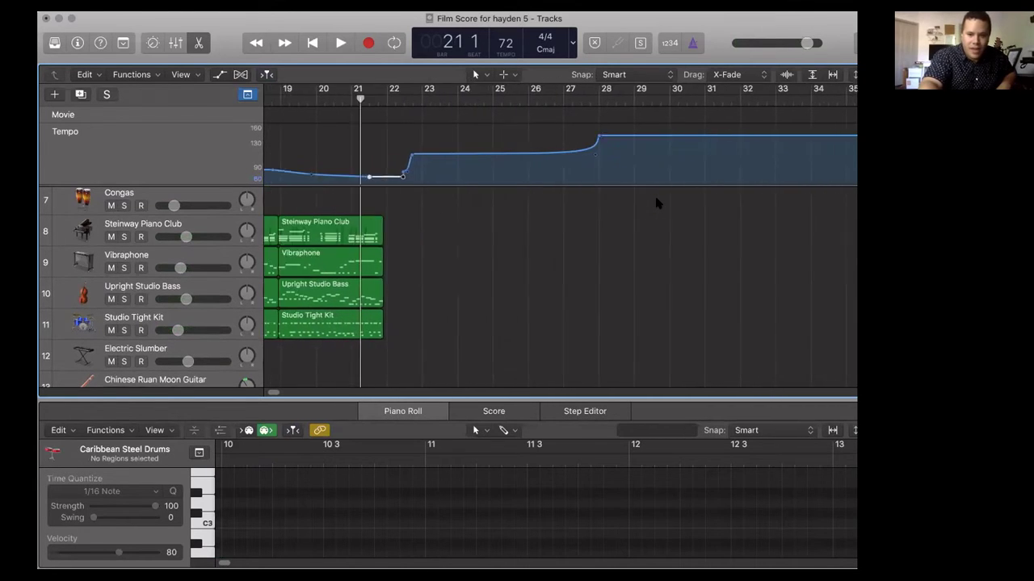
pyautogui.scroll(-5, 654, 193)
pyautogui.scroll(-10, 656, 203)
pyautogui.hscroll(-7, 431, 267)
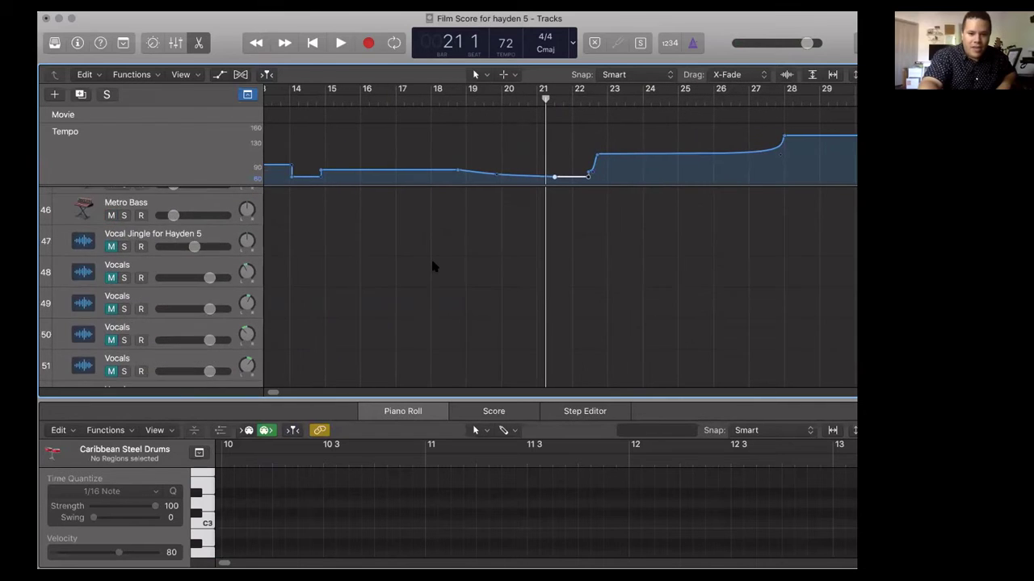
pyautogui.scroll(-5, 432, 267)
pyautogui.scroll(2, 432, 267)
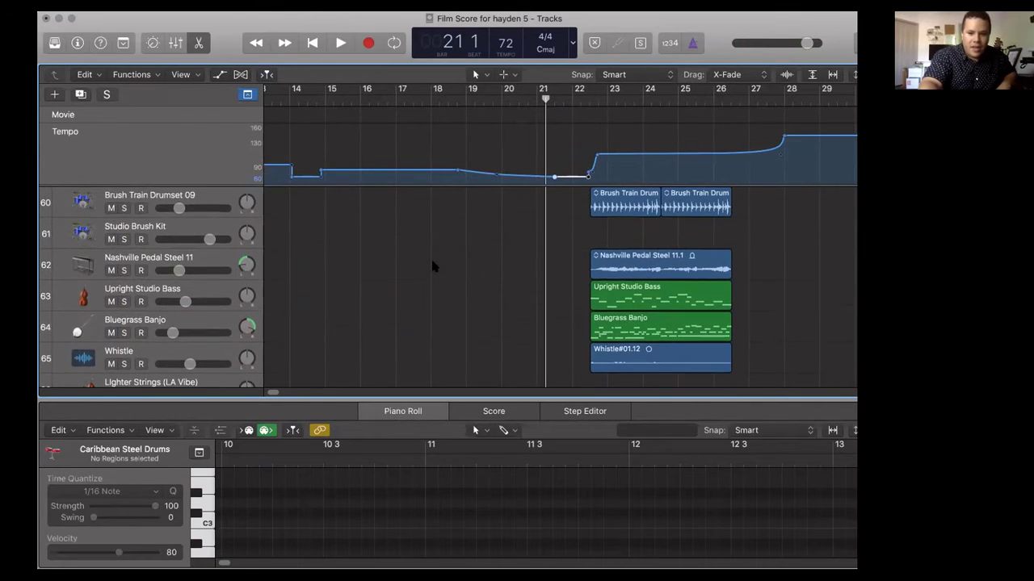
pyautogui.click(584, 98)
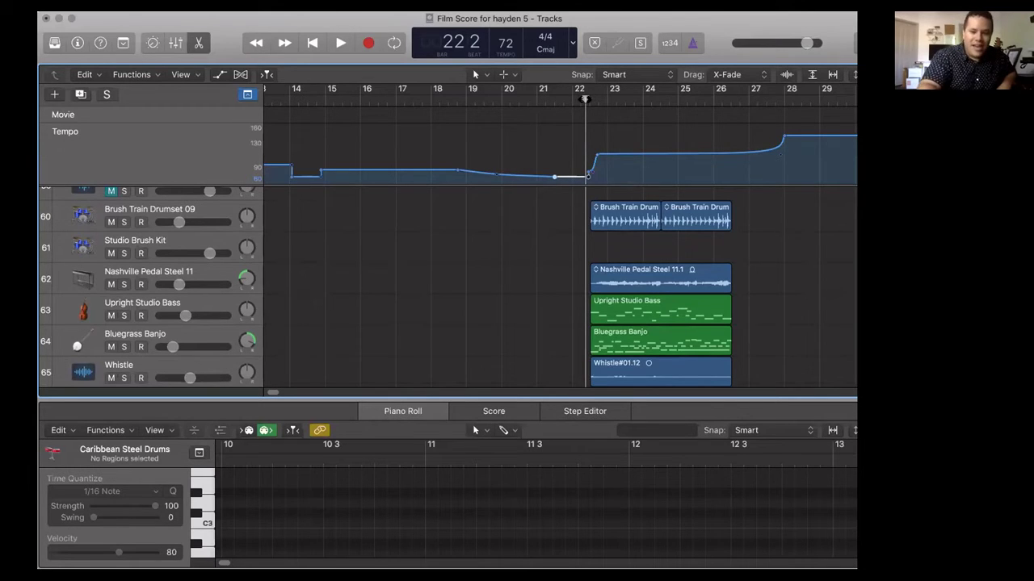
pyautogui.press('space')
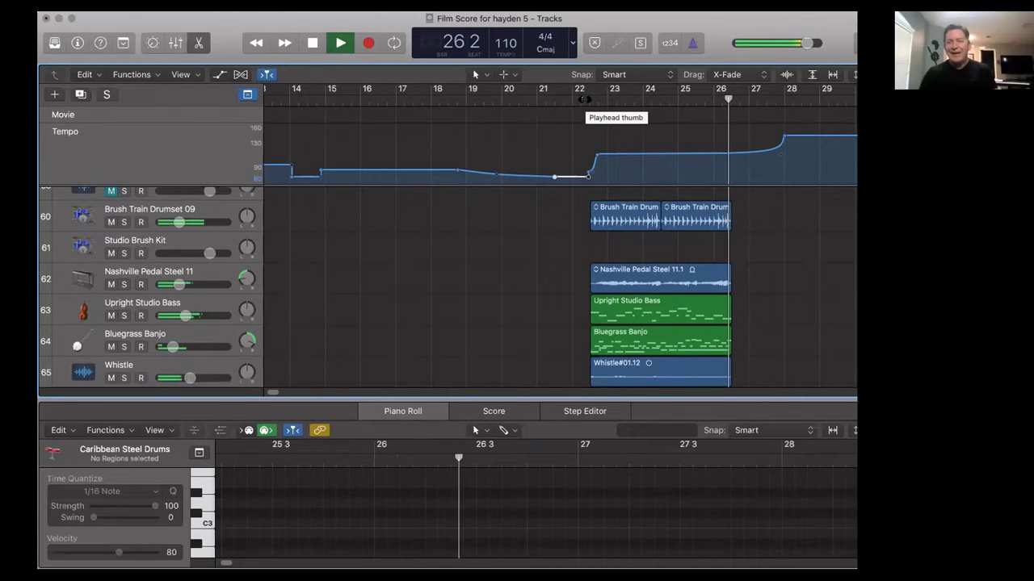
pyautogui.press('space')
# Play from bar 22, beat 3 with only the Whistle track soloed, clear the solo mid-playback and stop after bar 25
pyautogui.hscroll(3, 645, 230)
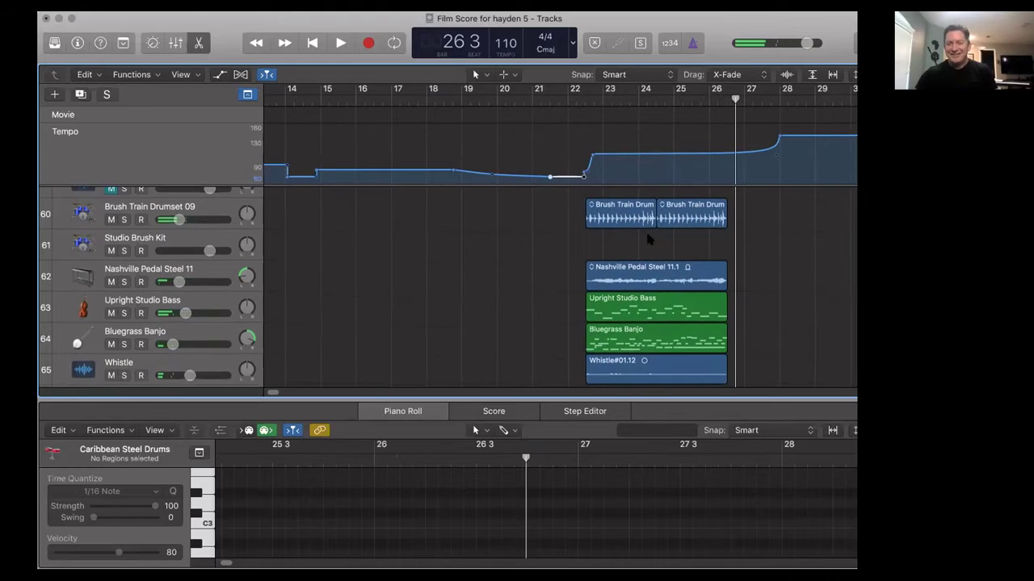
pyautogui.scroll(-2, 645, 229)
pyautogui.hscroll(2, 646, 234)
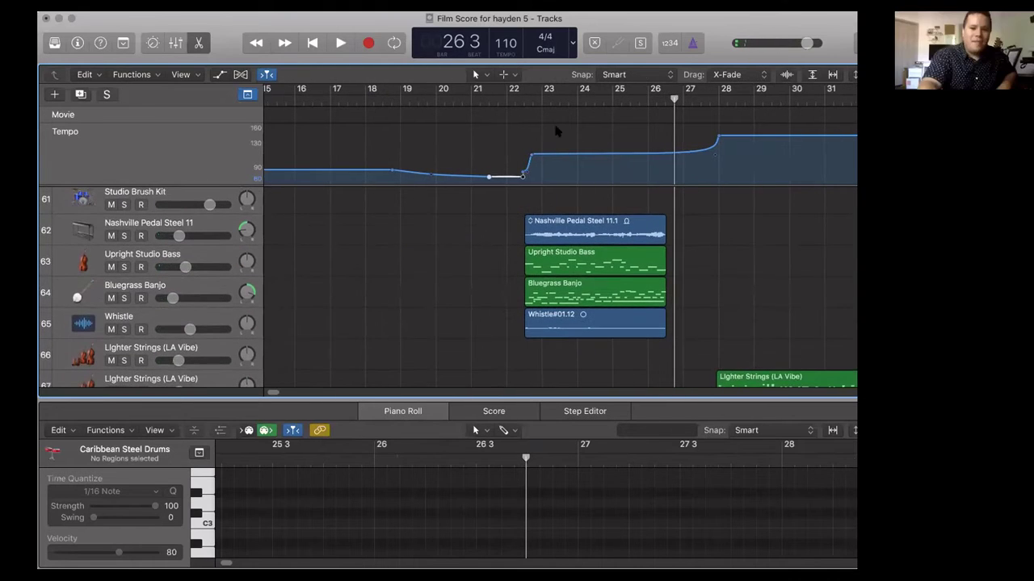
pyautogui.click(524, 97)
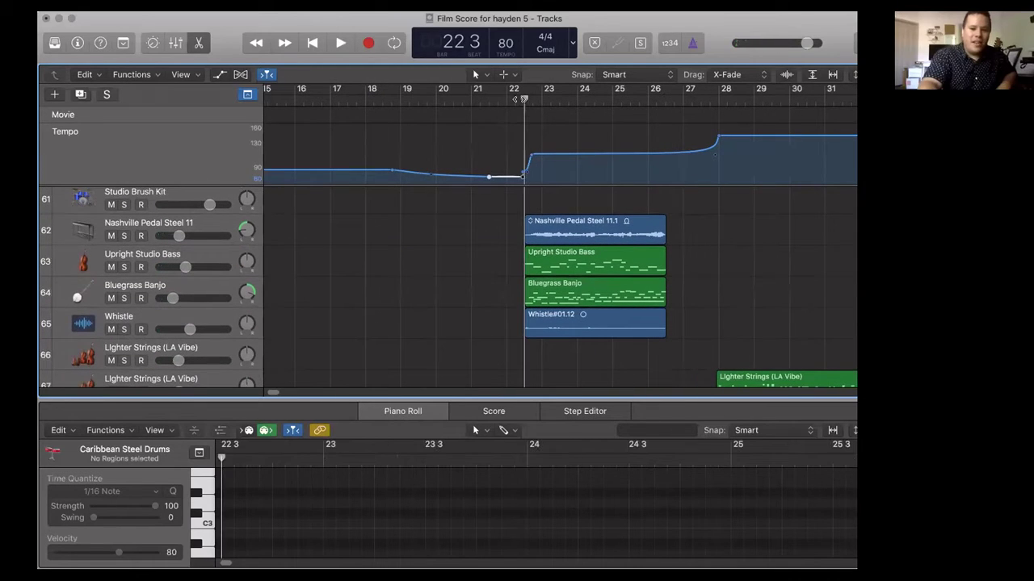
pyautogui.click(123, 329)
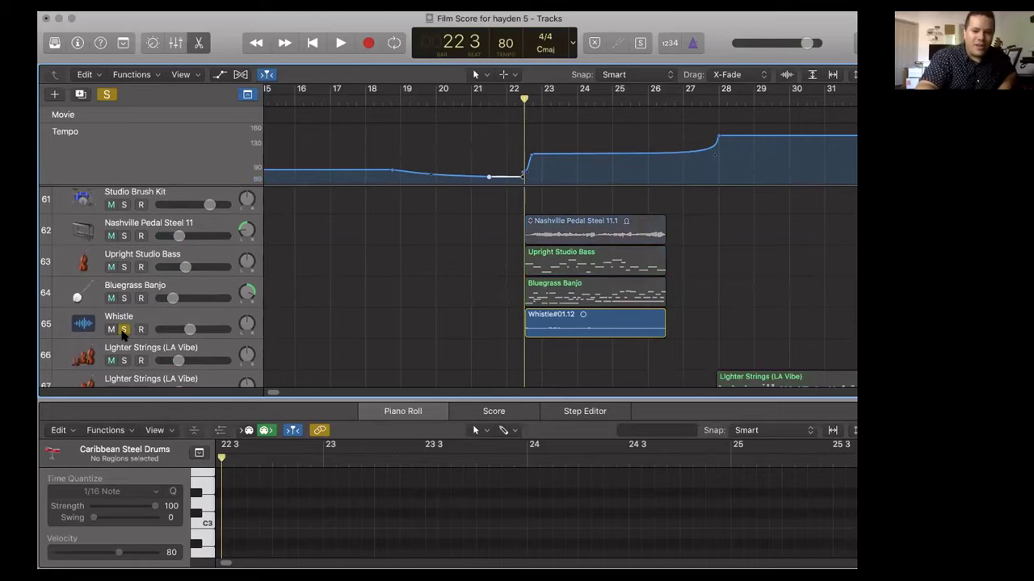
pyautogui.press('space')
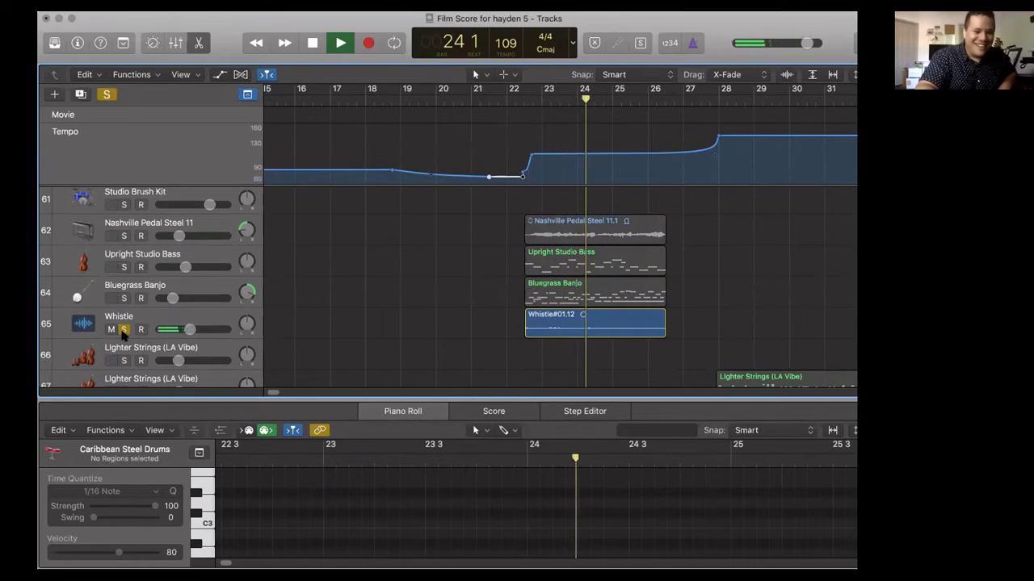
pyautogui.click(124, 330)
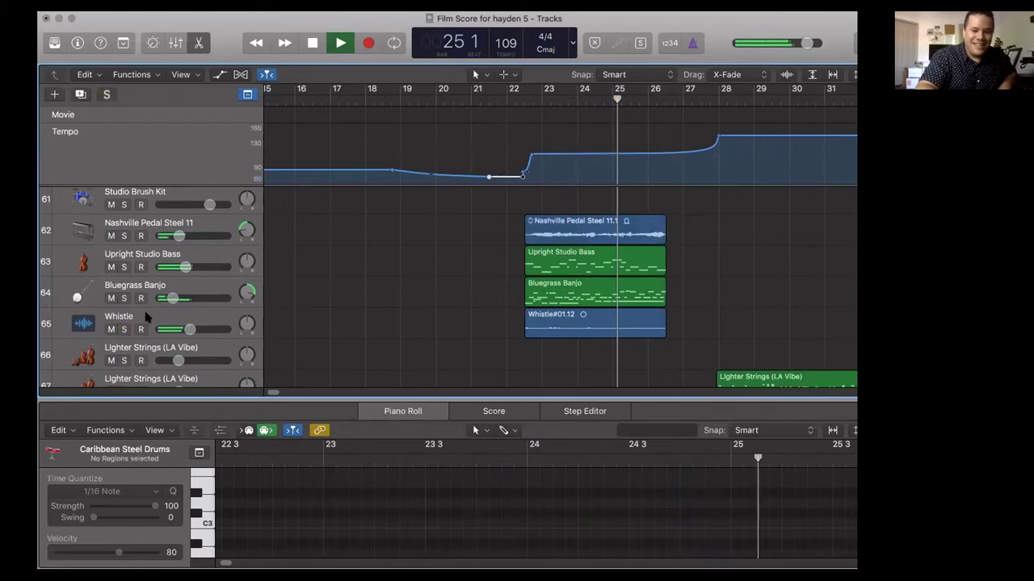
pyautogui.press('space')
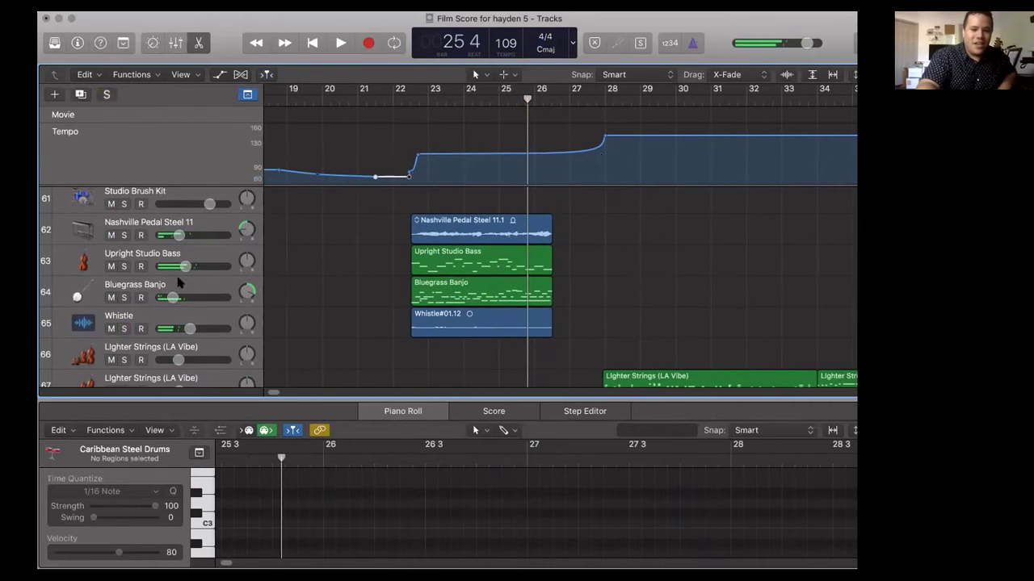
# Solo the Bluegrass Banjo track, return the playhead to bar 22, beat 3, and clear the solo
pyautogui.click(123, 298)
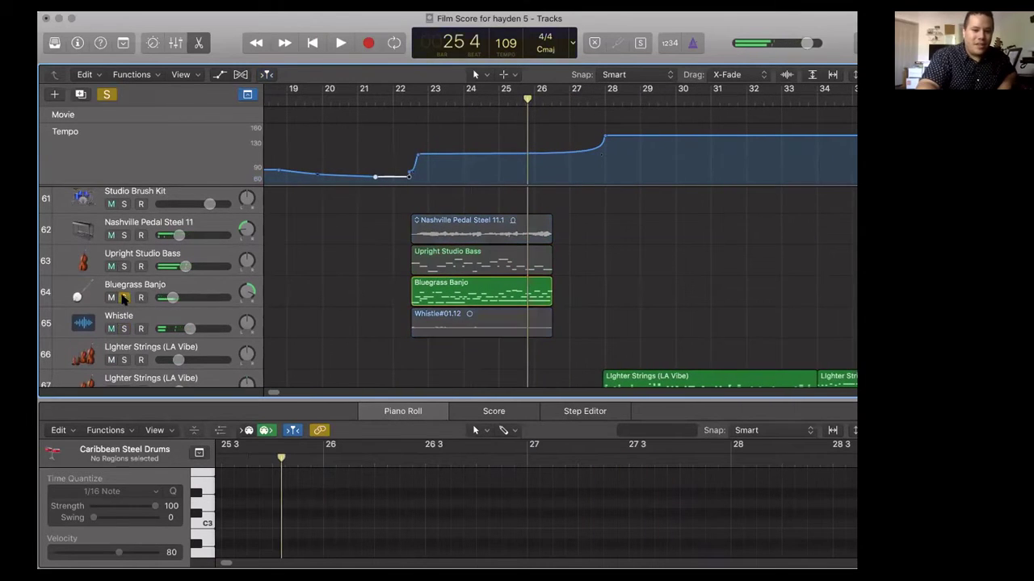
pyautogui.click(406, 98)
pyautogui.click(411, 98)
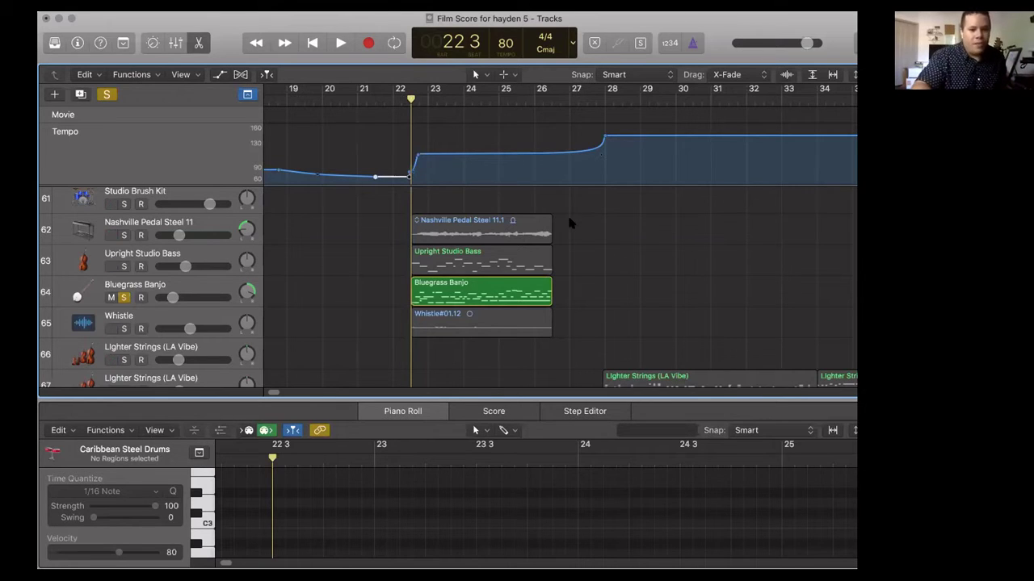
pyautogui.scroll(-1, 568, 224)
pyautogui.click(124, 288)
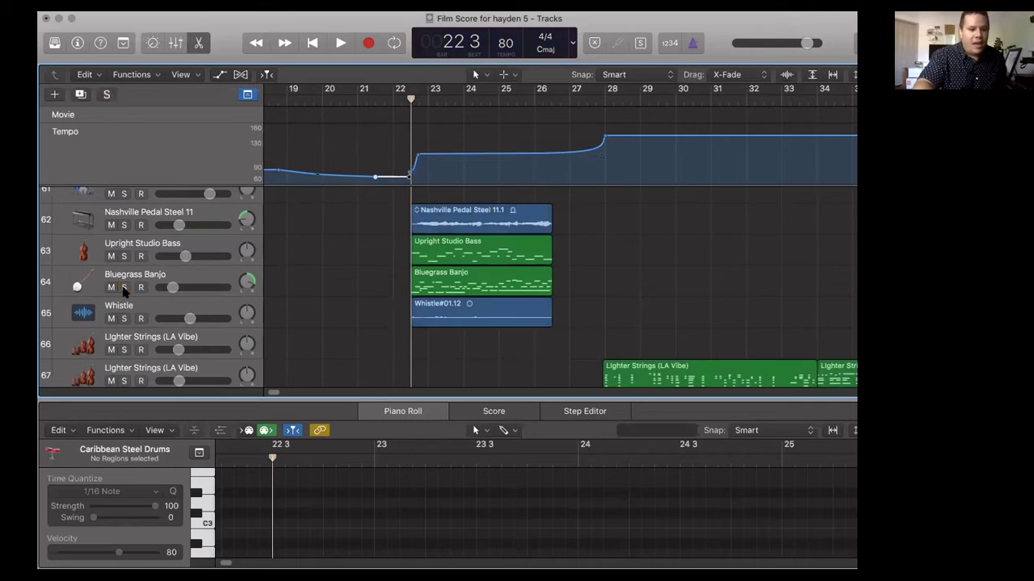
# Mute the two Lighter Strings (LA Vibe) tracks, 66 and 67, that hold regions from bar 28 onward
pyautogui.scroll(-3, 503, 281)
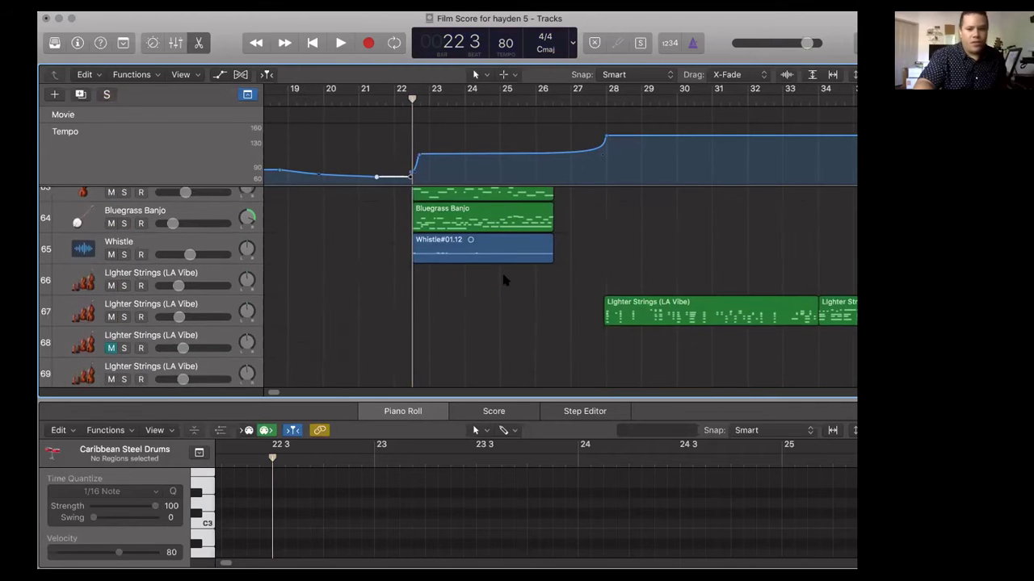
pyautogui.hscroll(5, 611, 270)
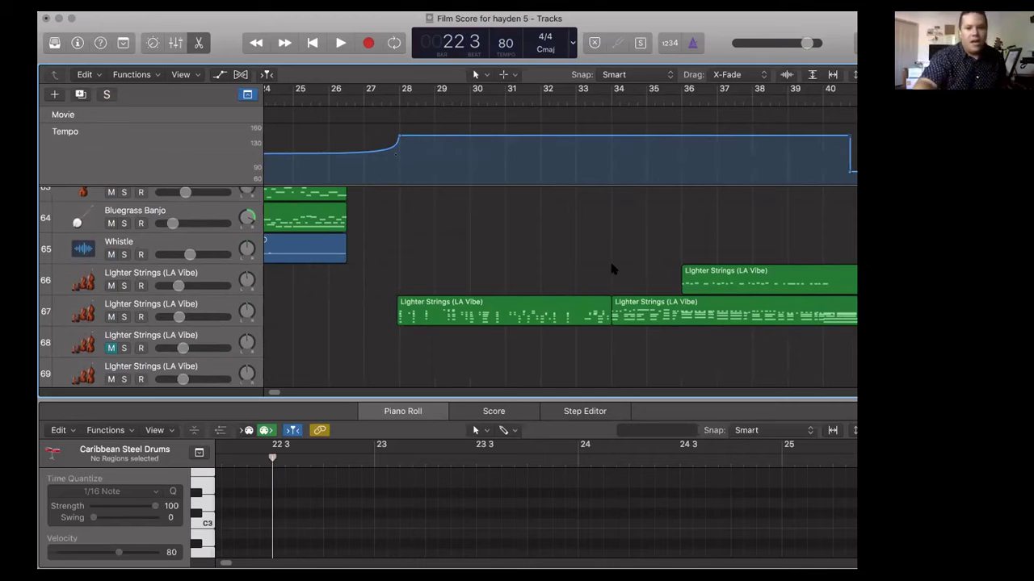
pyautogui.scroll(-3, 611, 270)
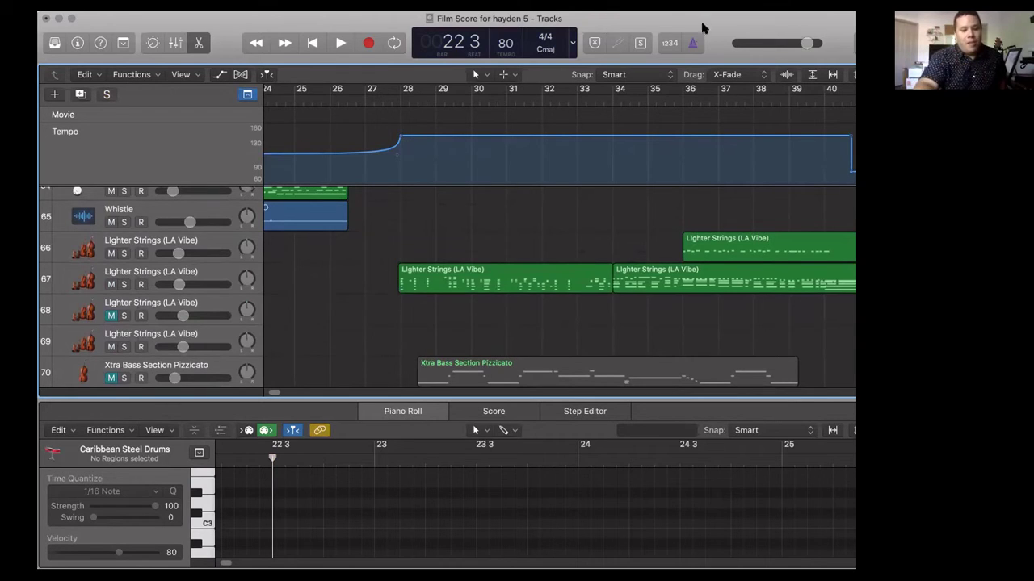
pyautogui.click(111, 285)
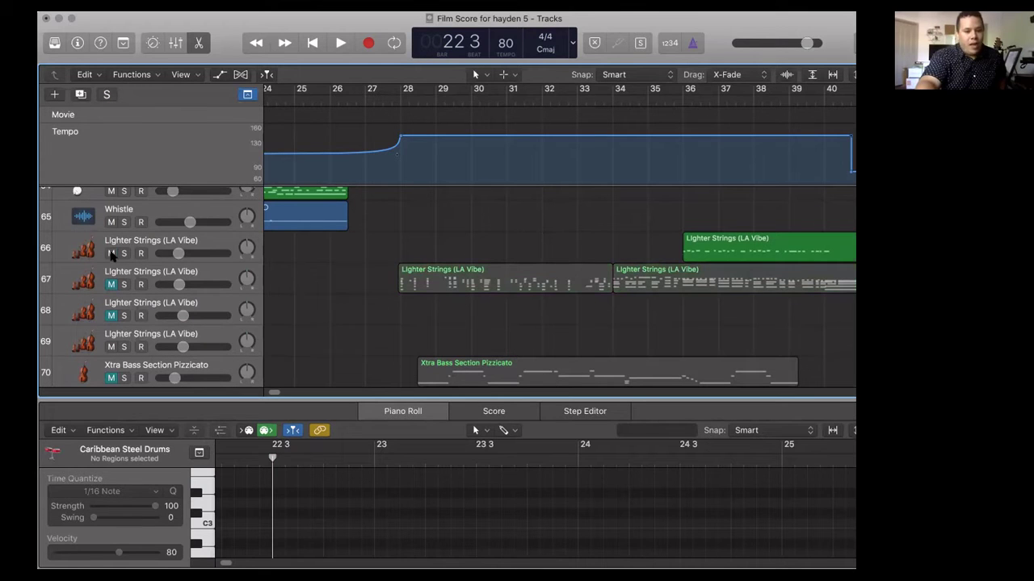
pyautogui.click(111, 254)
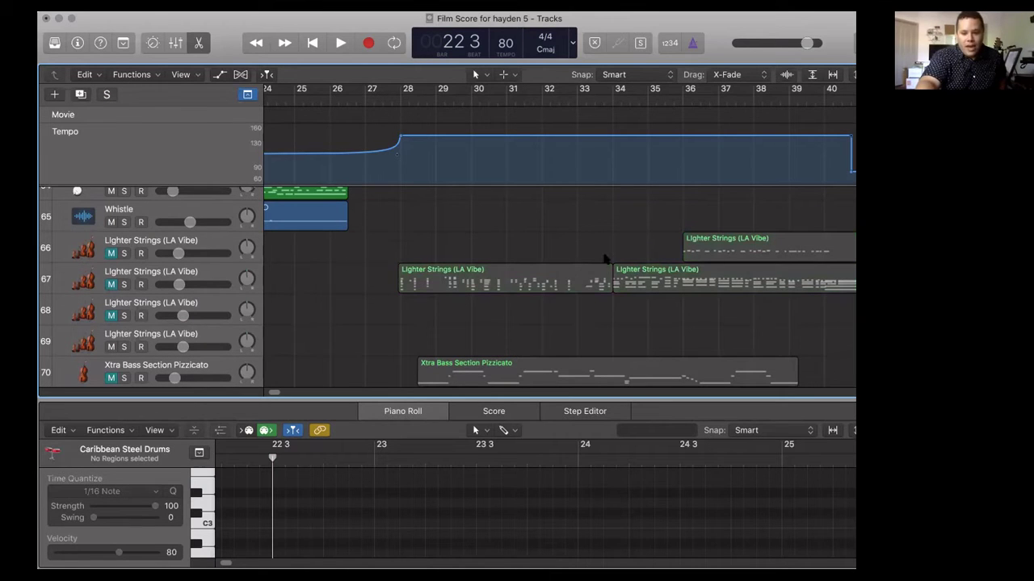
# Unmute the Xtra string tracks 70 to 74 and the flute, clarinet and bassoon tracks of the orchestral cue
pyautogui.scroll(-5, 576, 273)
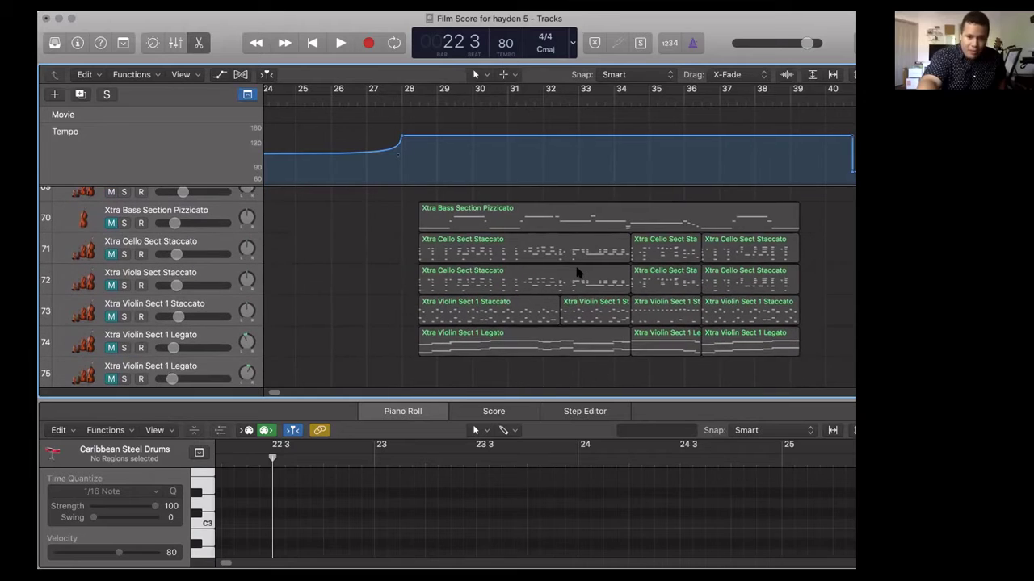
pyautogui.moveTo(111, 222); pyautogui.dragTo(111, 347)
pyautogui.scroll(-5, 110, 347)
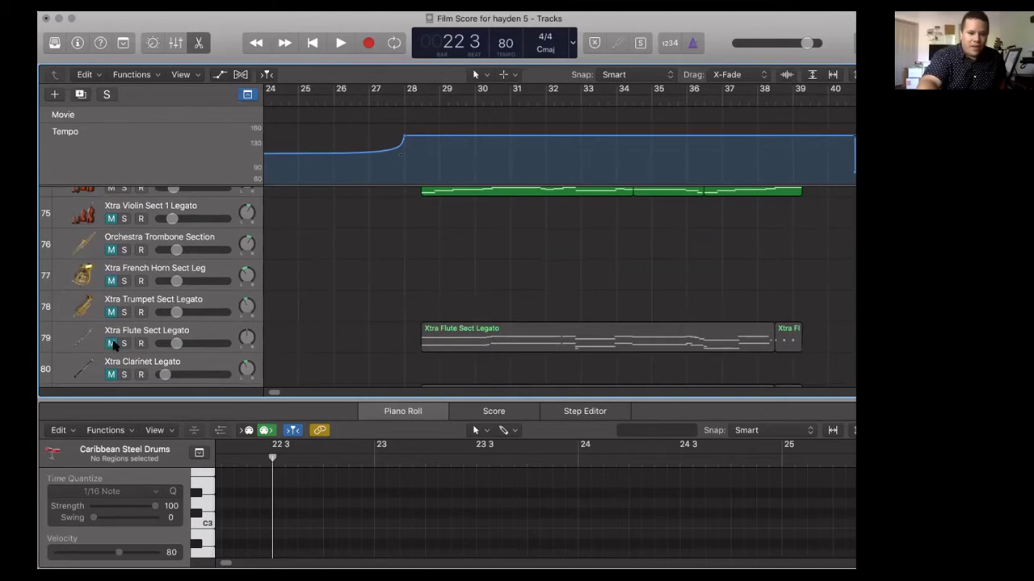
pyautogui.click(111, 343)
pyautogui.click(112, 374)
pyautogui.scroll(-6, 121, 355)
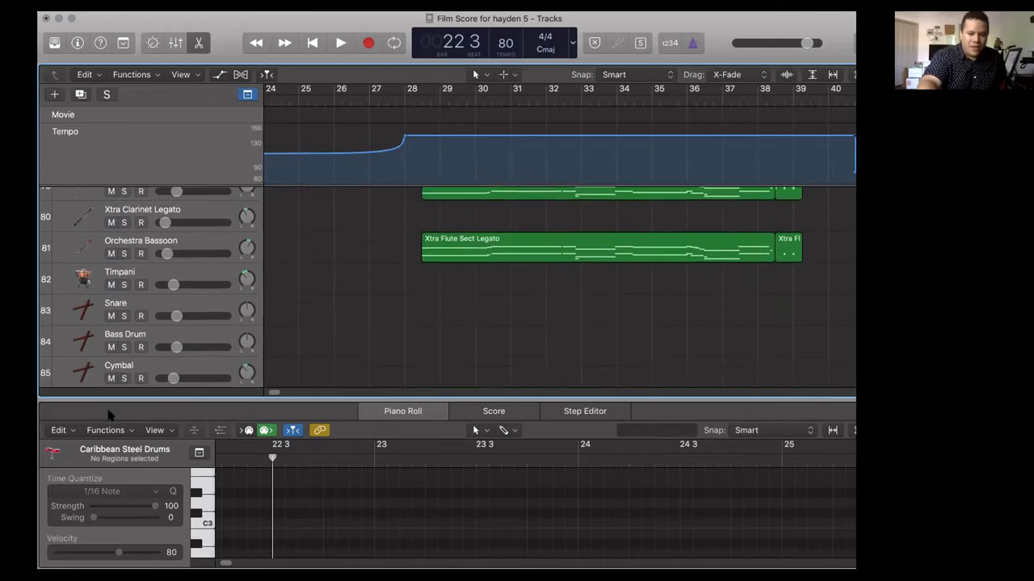
# Play the orchestral cue from bar 28 with its string tracks in view
pyautogui.scroll(3, 533, 323)
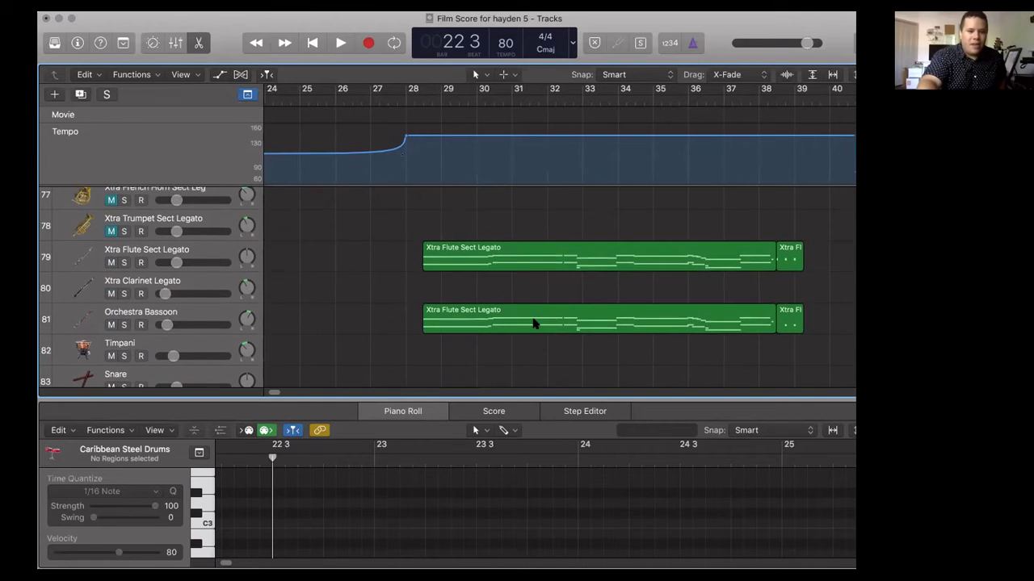
pyautogui.scroll(1, 533, 323)
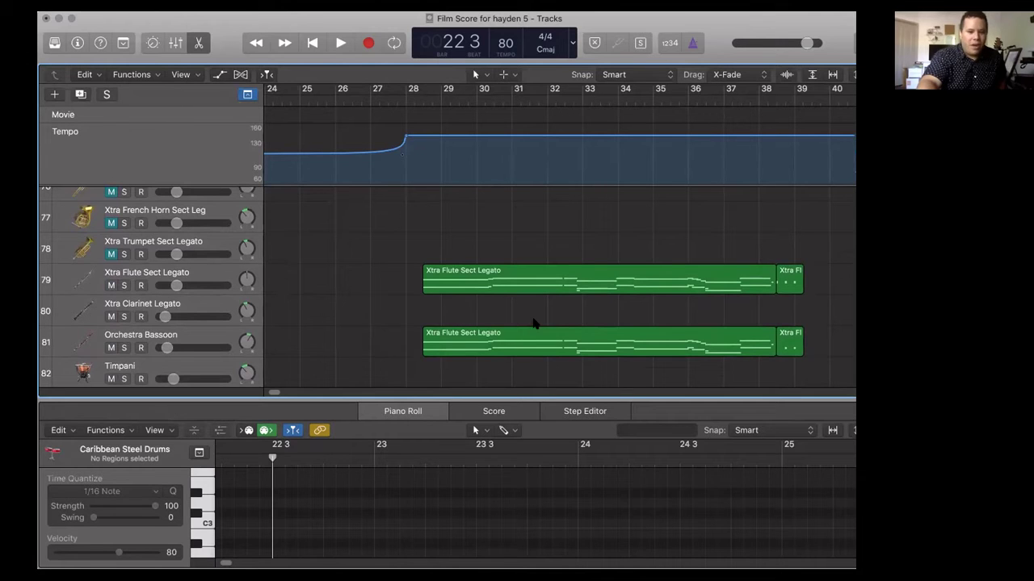
pyautogui.scroll(9, 533, 323)
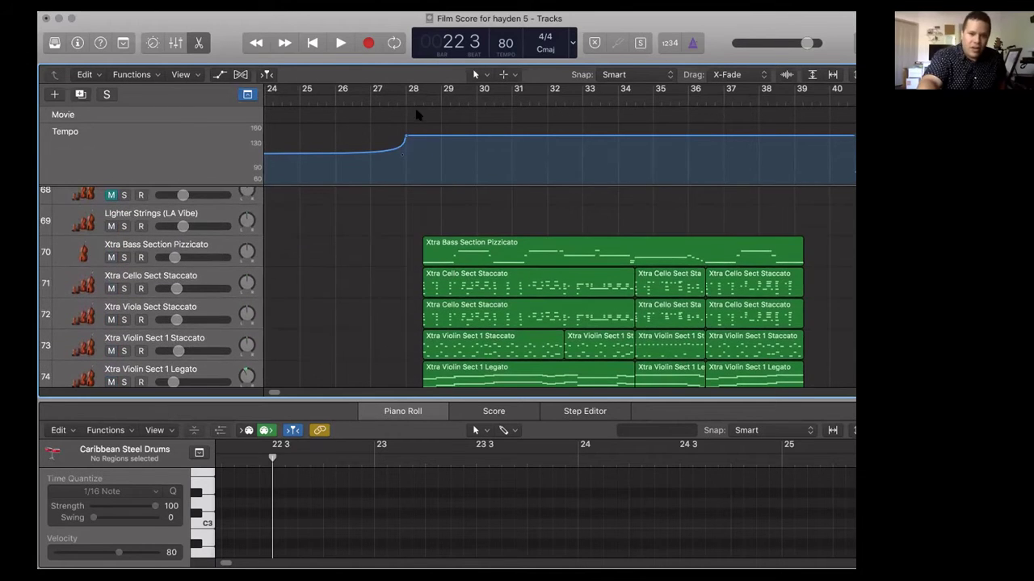
pyautogui.click(414, 97)
pyautogui.press('space')
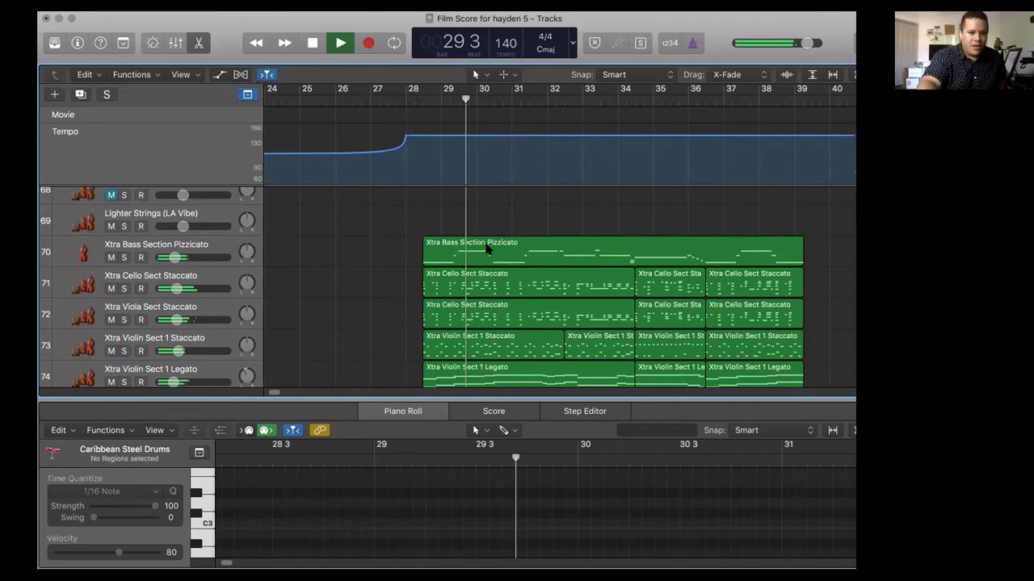
pyautogui.scroll(-1, 487, 251)
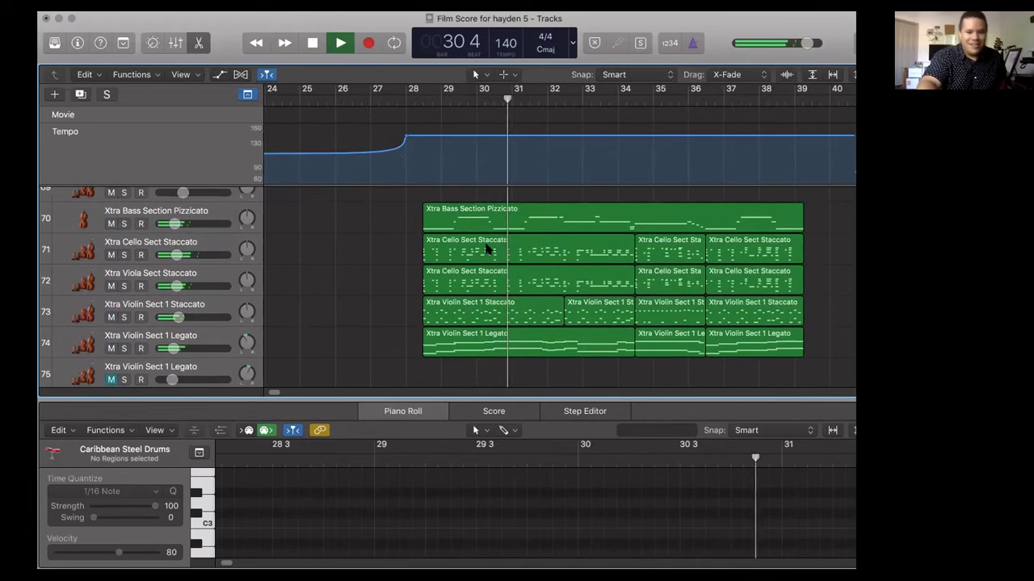
# Solo the Xtra Viola Sect Staccato track briefly during playback, clear the solo, and view the woodwind and percussion tracks
pyautogui.scroll(-2, 487, 250)
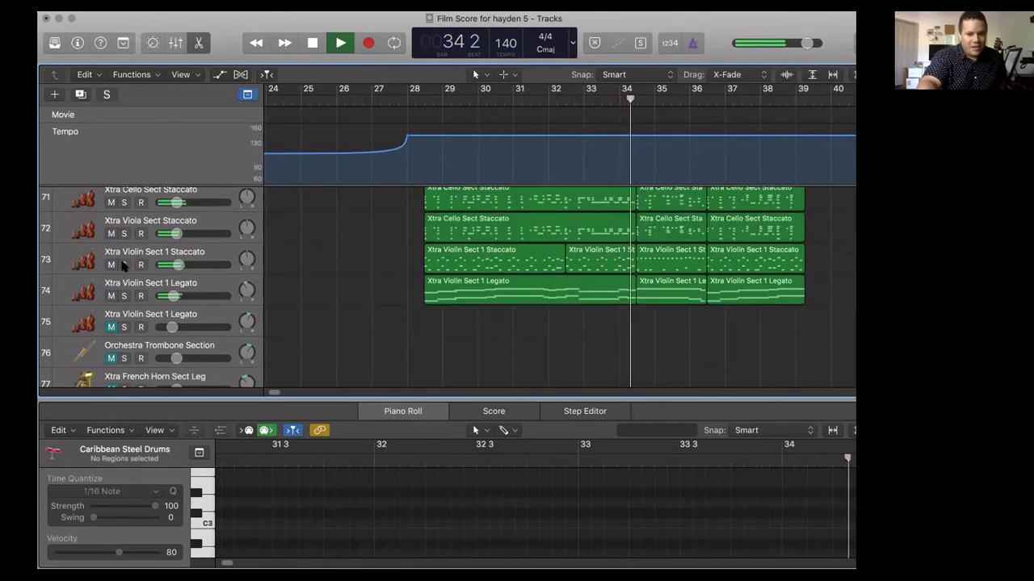
pyautogui.click(124, 233)
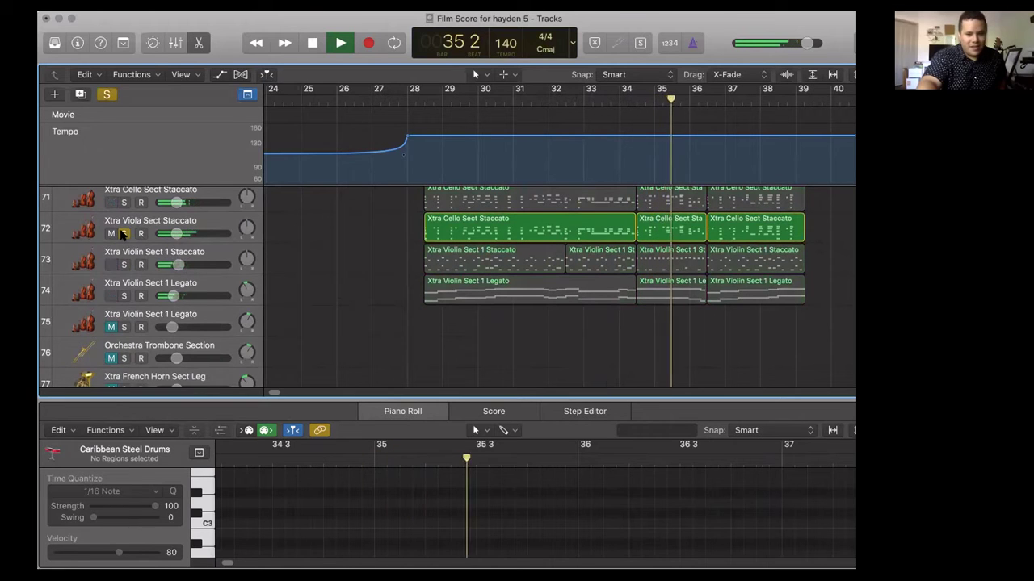
pyautogui.click(123, 234)
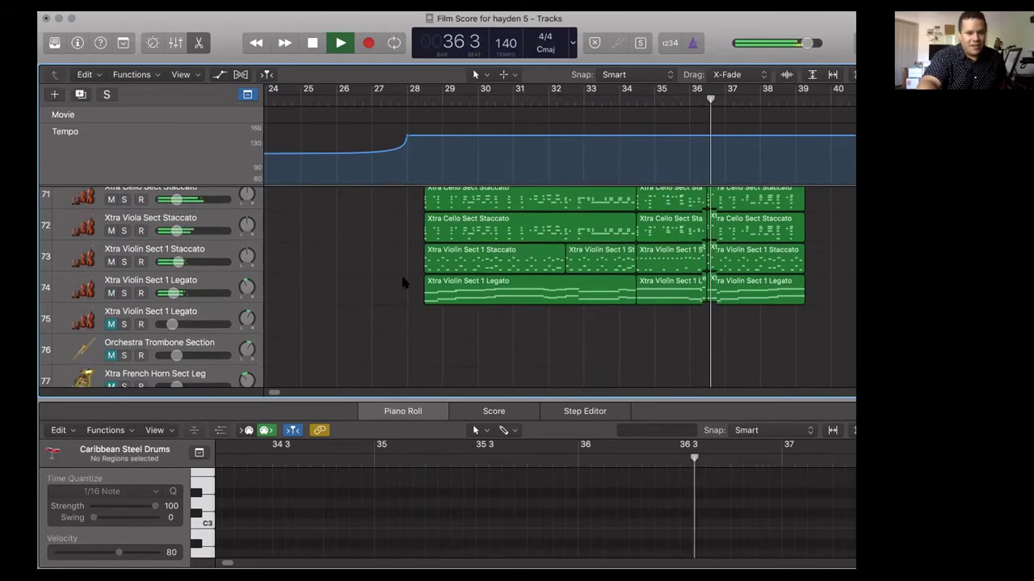
pyautogui.scroll(-9, 402, 282)
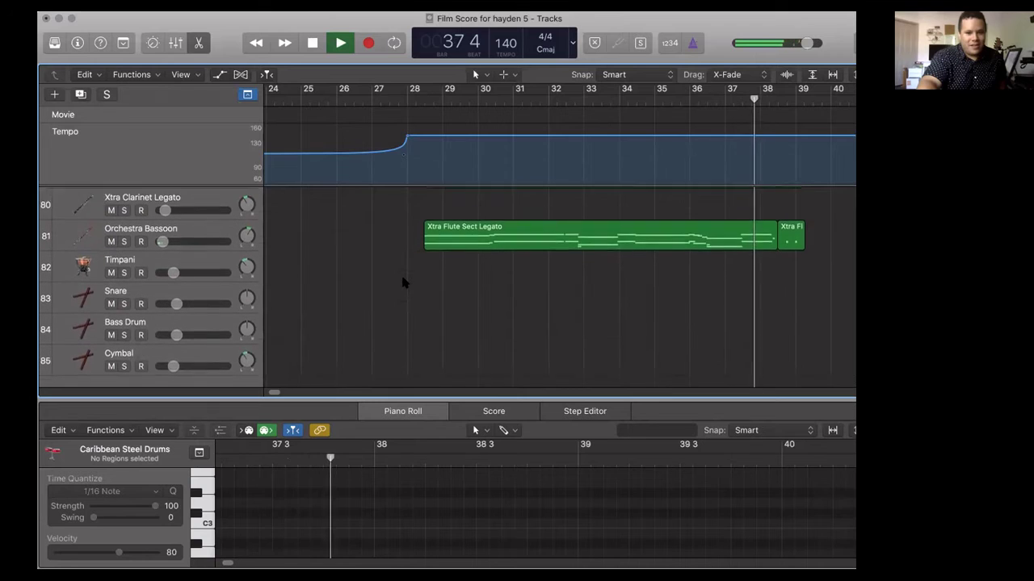
# Stop playback and unmute the Xtra Violin Sect 1 Legato, trombone, French horn and trumpet tracks 75 to 78
pyautogui.scroll(2, 396, 242)
pyautogui.scroll(4, 334, 231)
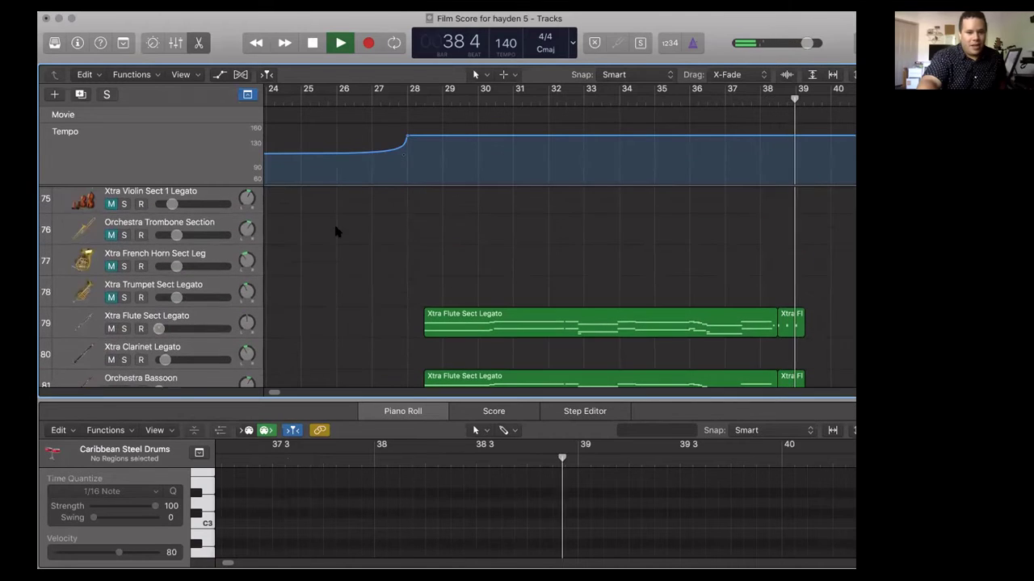
pyautogui.press('space')
pyautogui.scroll(-3, 254, 240)
pyautogui.scroll(2, 255, 242)
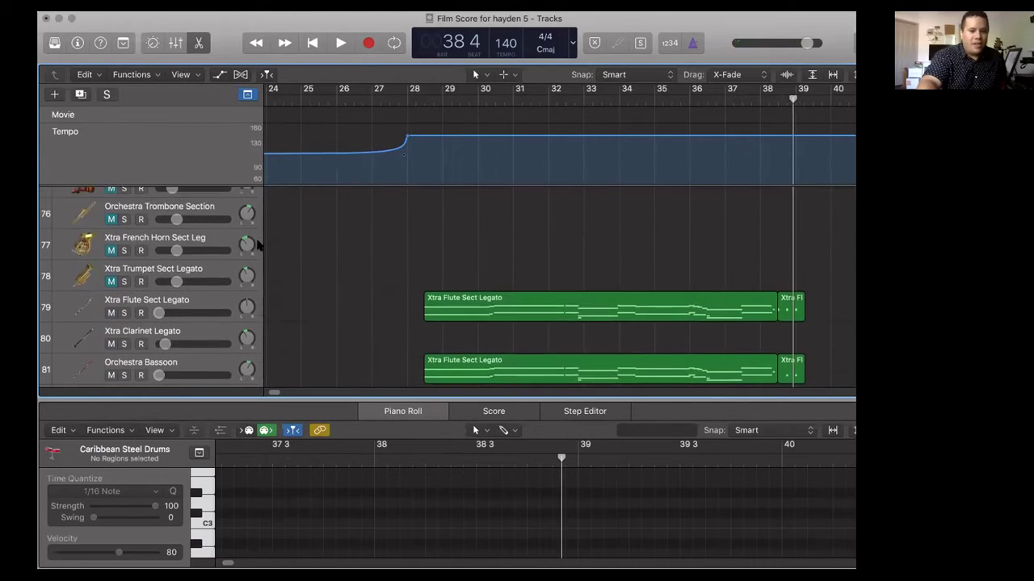
pyautogui.scroll(1, 243, 251)
pyautogui.moveTo(110, 287); pyautogui.dragTo(113, 225)
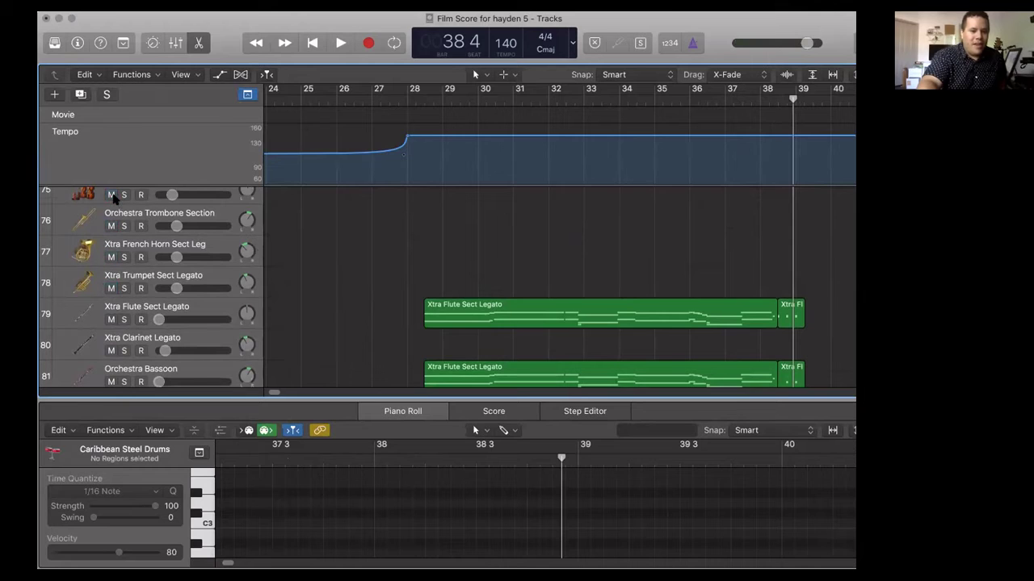
# Mute all the orchestral cue tracks from Xtra Bass Section Pizzicato (70) down to Cymbal (85)
pyautogui.scroll(-5, 295, 252)
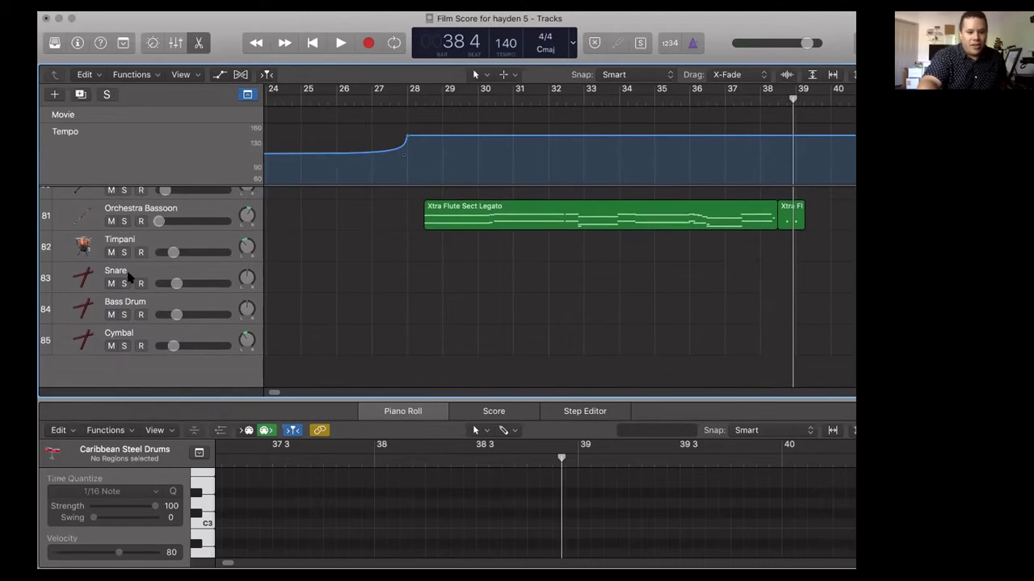
pyautogui.scroll(8, 330, 315)
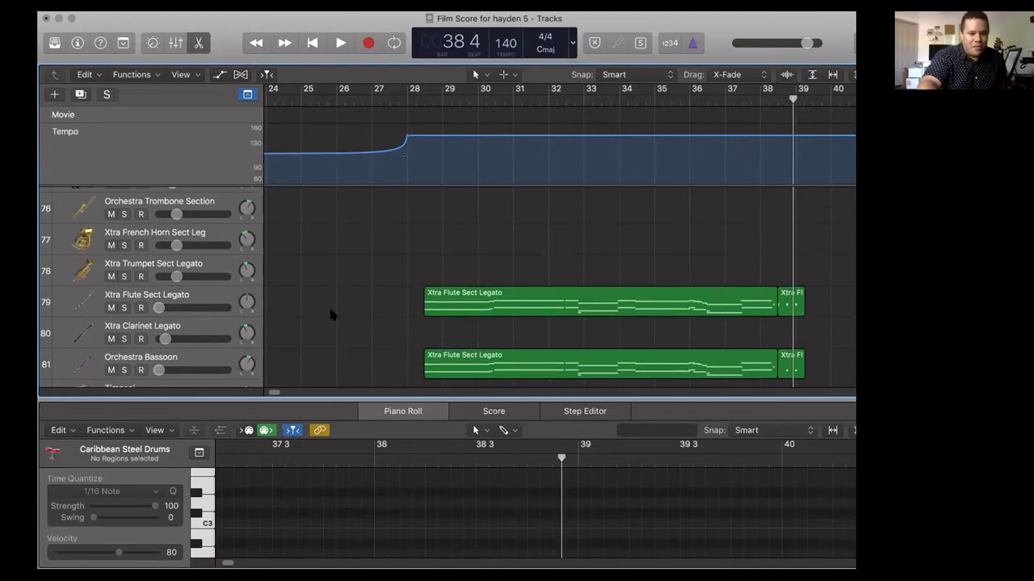
pyautogui.scroll(1, 330, 315)
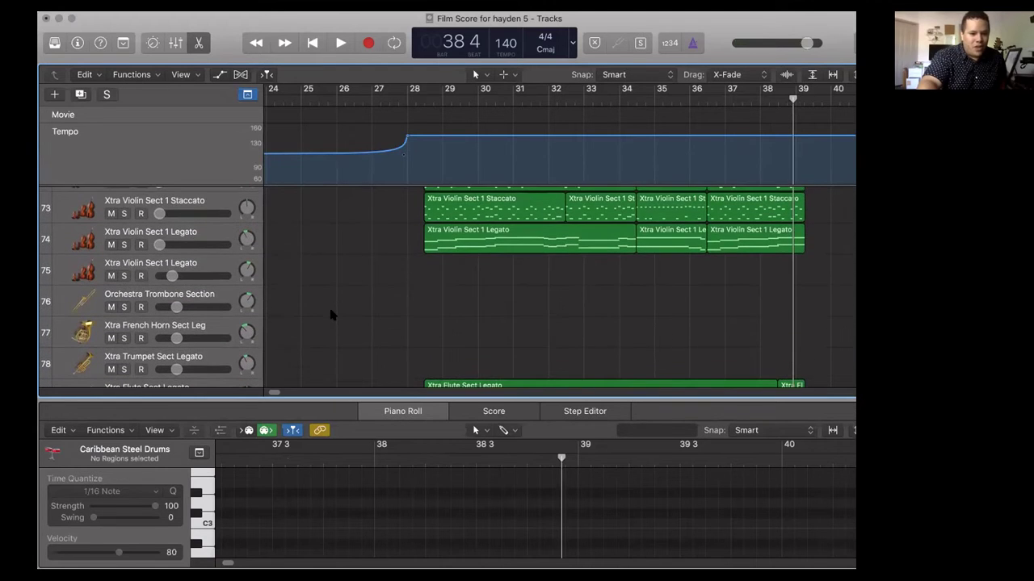
pyautogui.scroll(6, 347, 309)
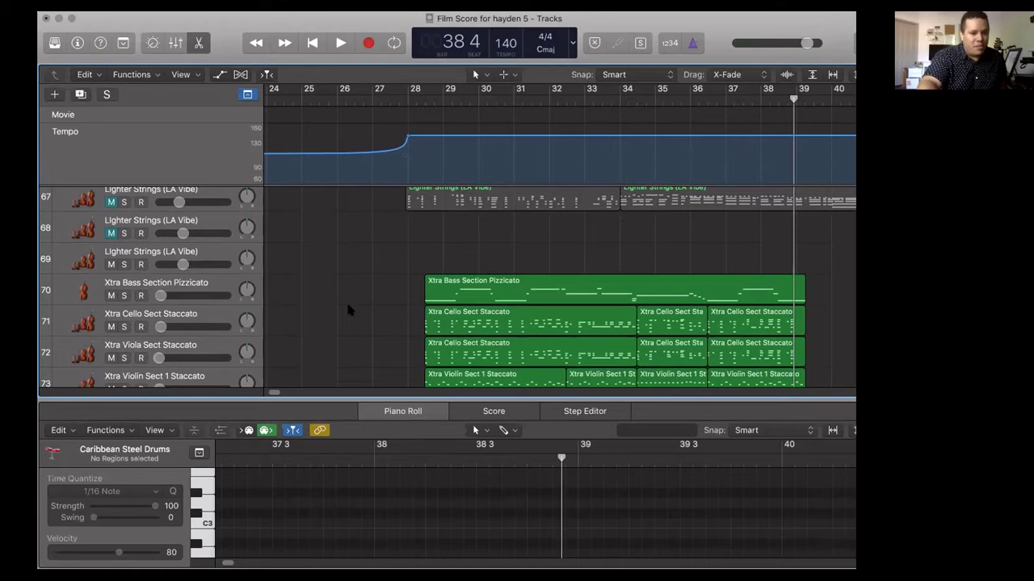
pyautogui.moveTo(113, 295); pyautogui.dragTo(217, 371)
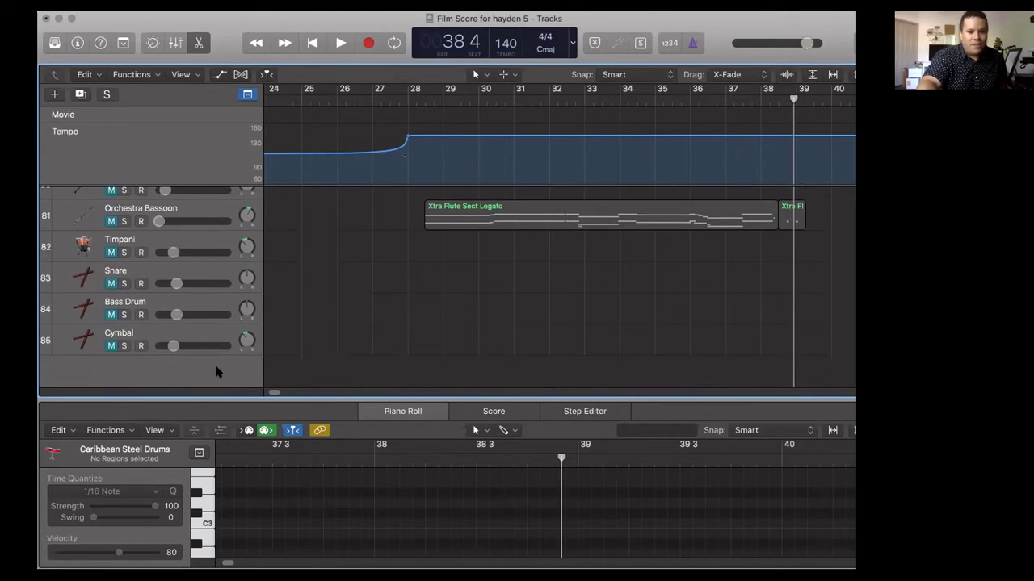
pyautogui.scroll(12, 498, 292)
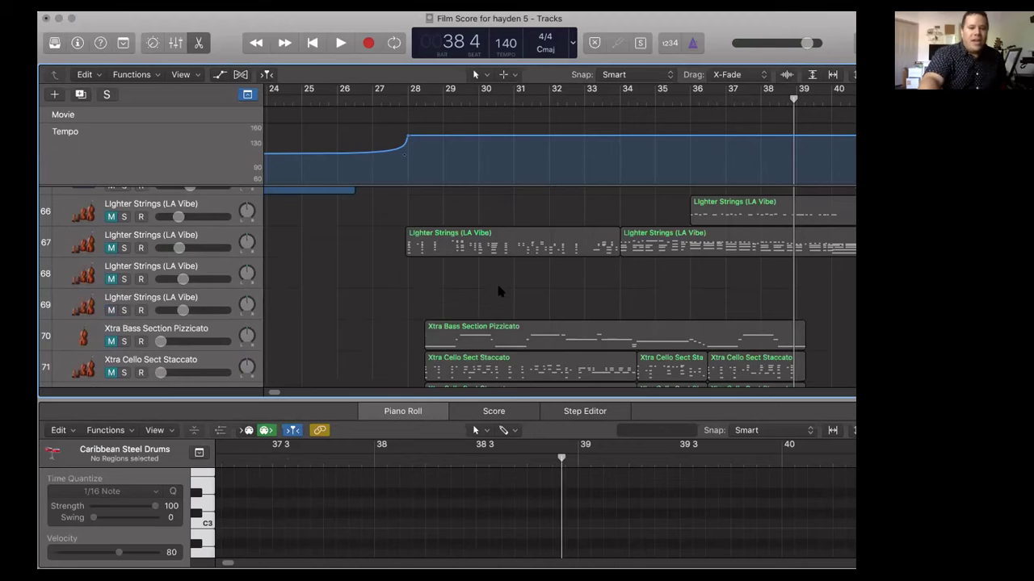
# Set the playhead just before bar 28, then unmute and solo the two Lighter Strings (LA Vibe) tracks 66 and 67
pyautogui.click(399, 97)
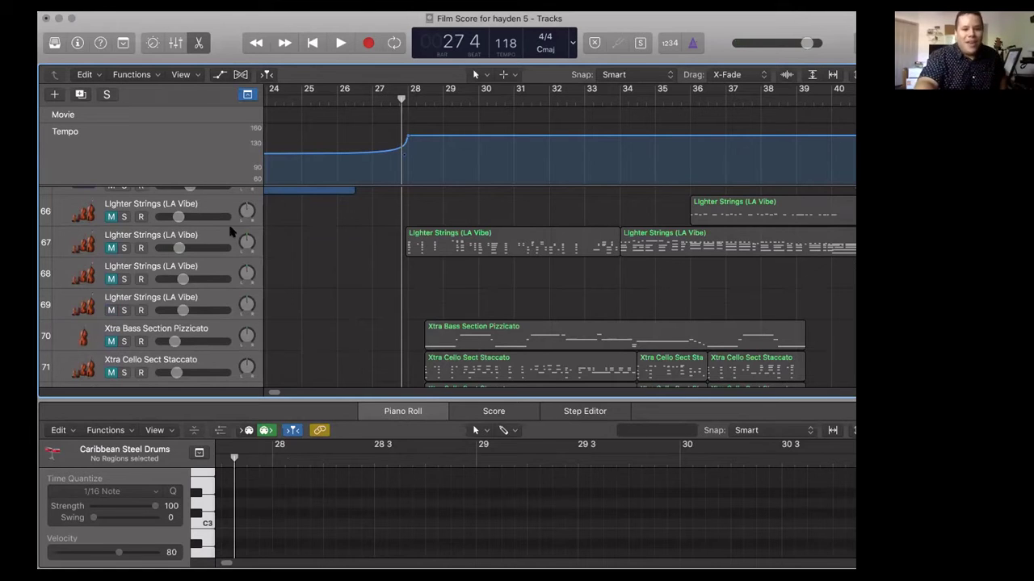
pyautogui.click(208, 239)
pyautogui.click(113, 249)
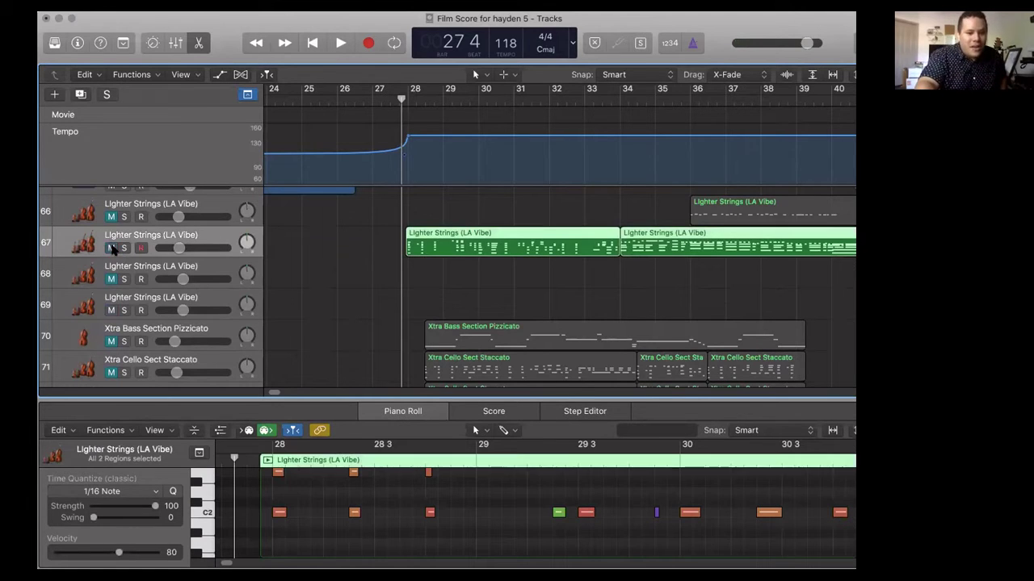
pyautogui.scroll(1, 136, 241)
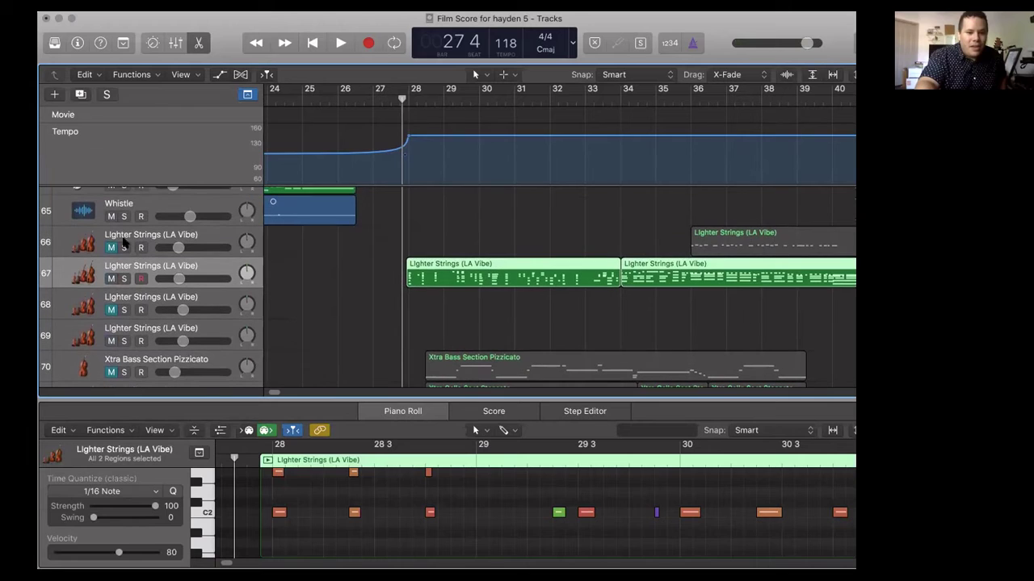
pyautogui.click(110, 247)
pyautogui.click(124, 247)
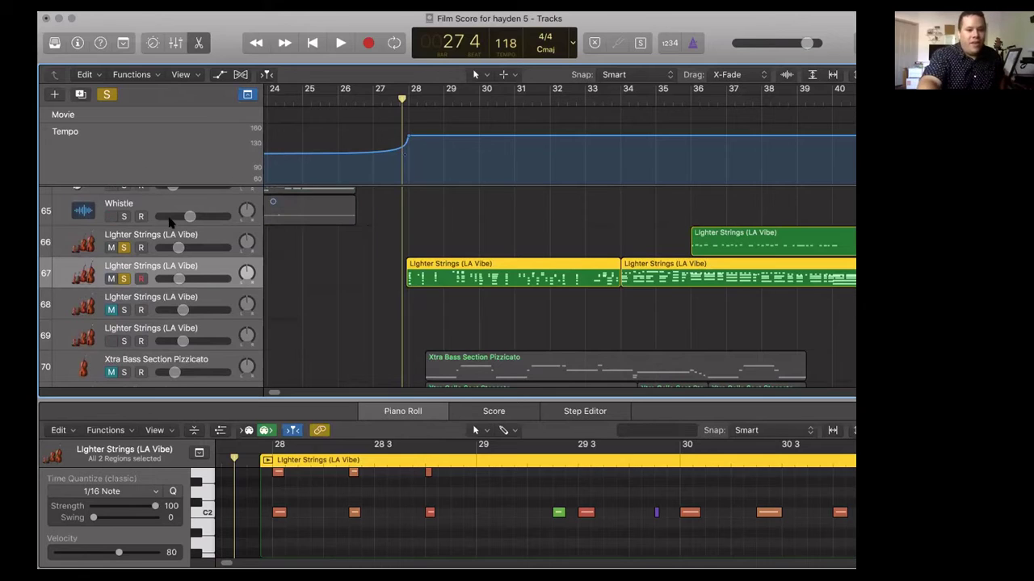
# Show the Library patch of the selected strings track and play the soloed strings cue, turning the metronome off before stopping
pyautogui.click(54, 43)
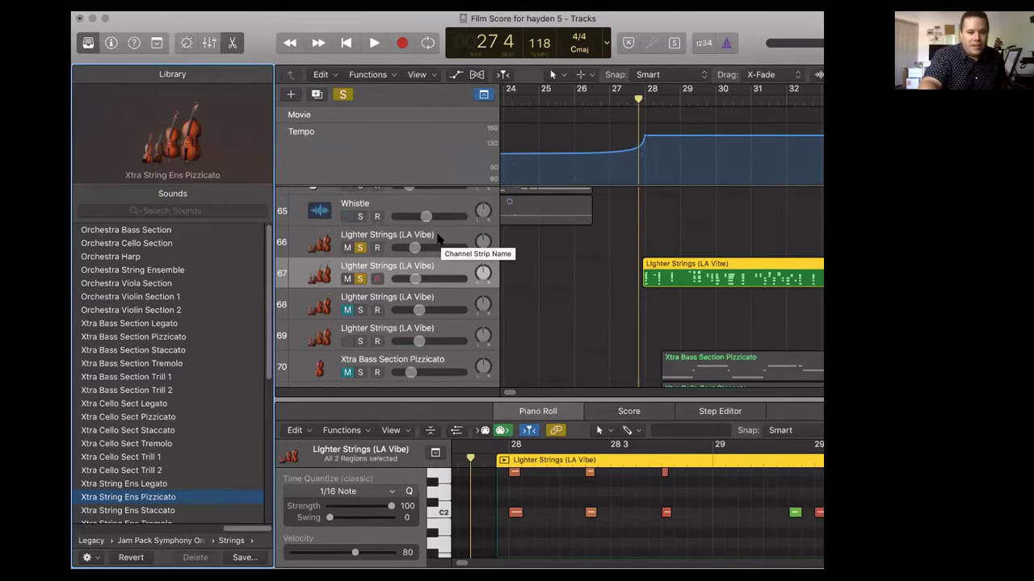
pyautogui.press('space')
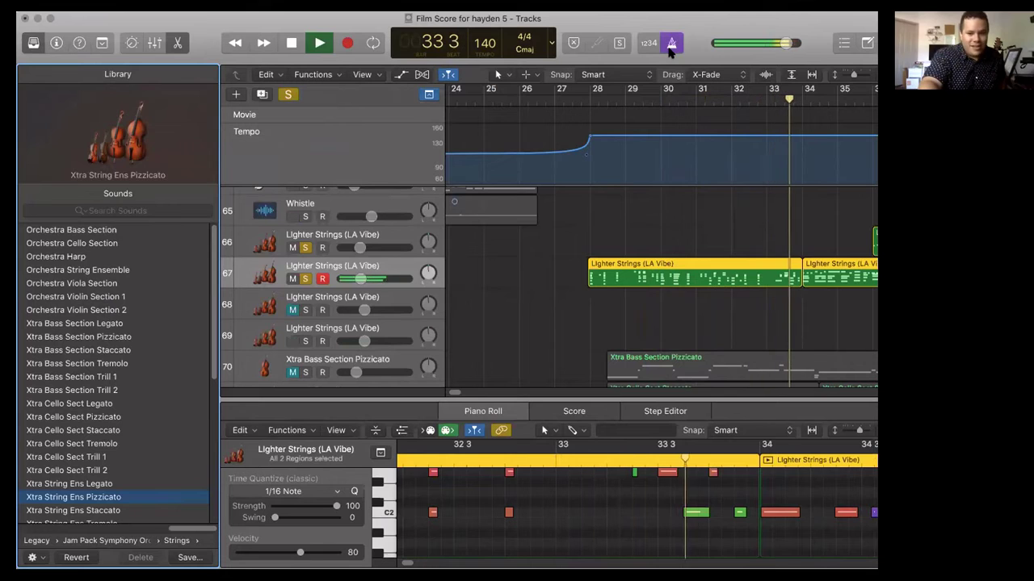
pyautogui.click(669, 44)
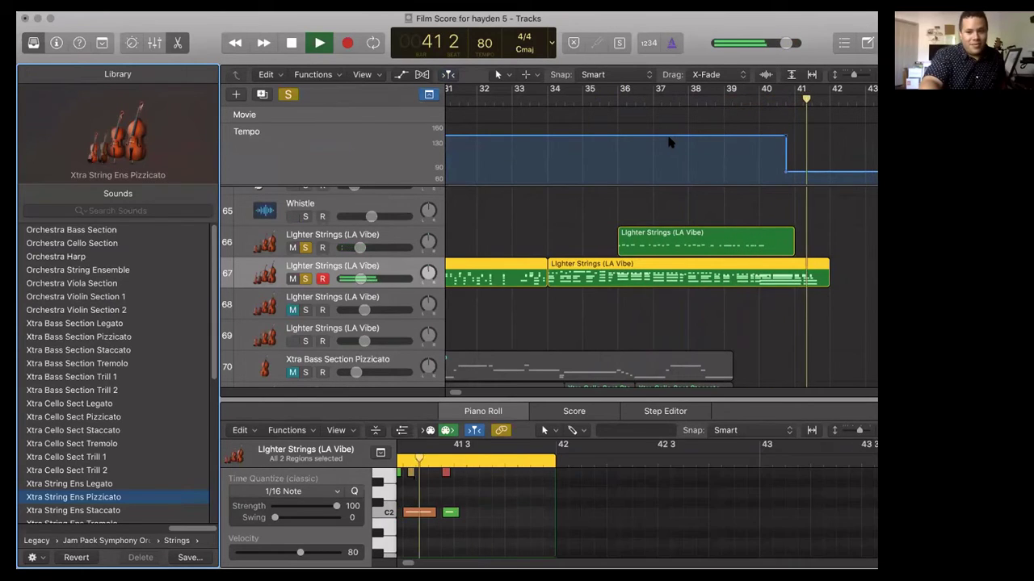
pyautogui.press('space')
# Solo the J098_DropCrews_Cut13_no_music track 2 as well and replay the strings cue from near its beginning
pyautogui.scroll(20, 694, 234)
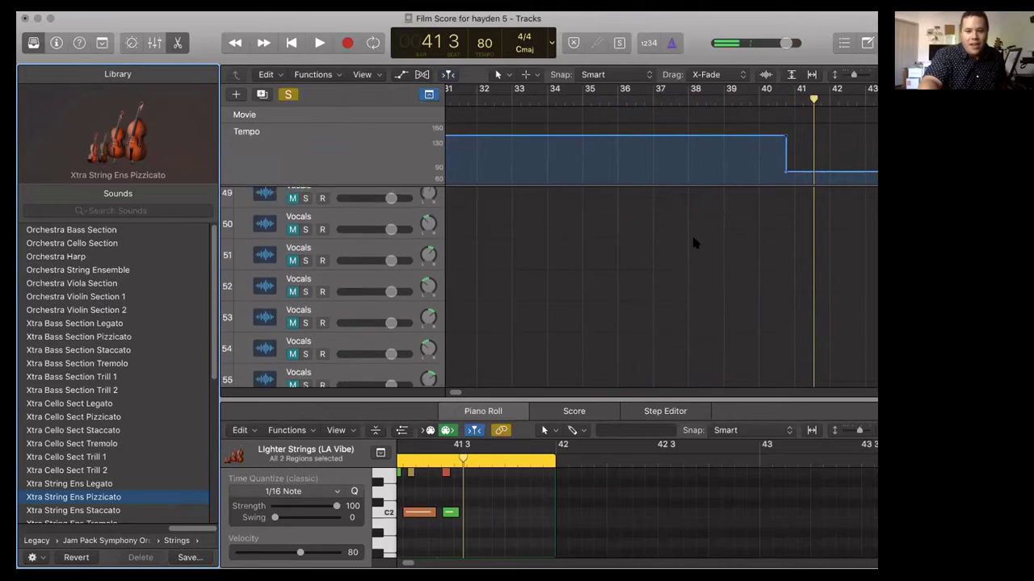
pyautogui.scroll(1, 693, 242)
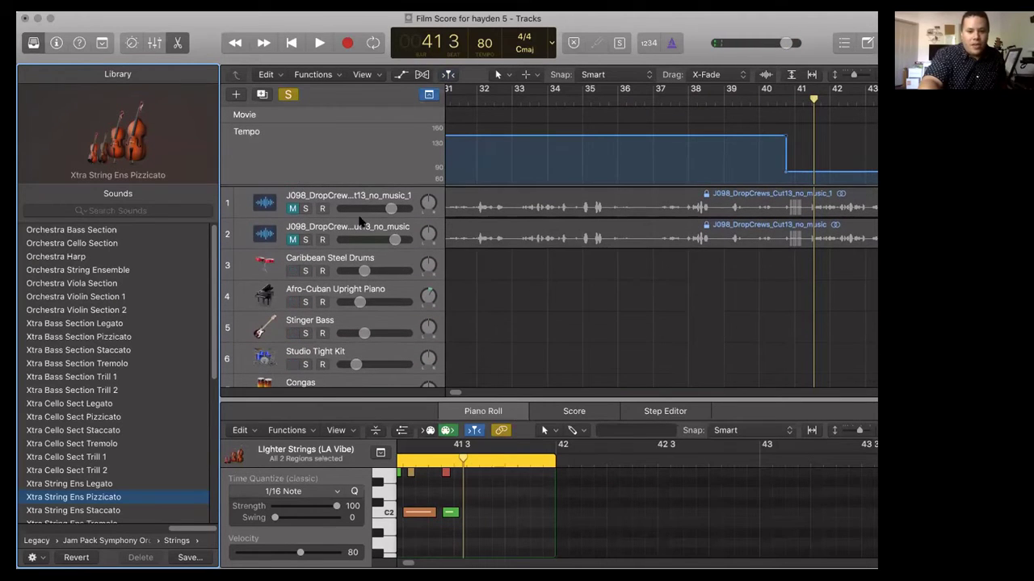
pyautogui.click(306, 240)
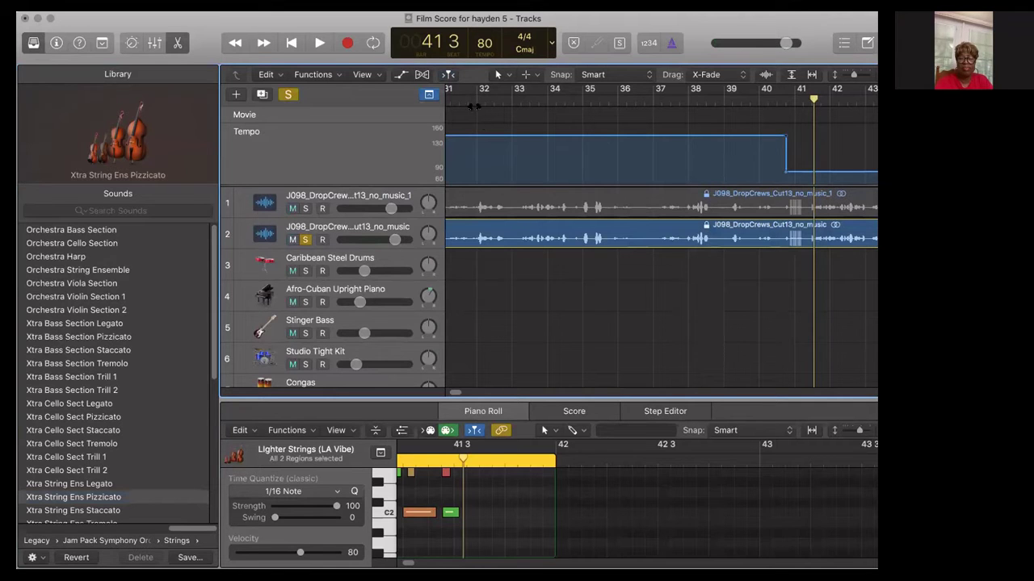
pyautogui.moveTo(470, 96); pyautogui.dragTo(408, 107)
pyautogui.press('space')
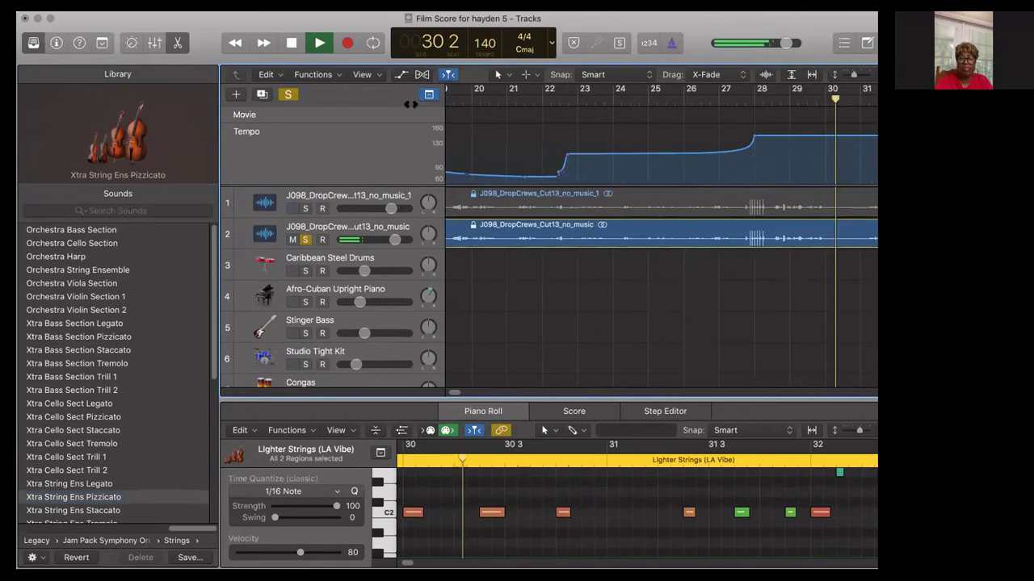
# View the Lighter Strings tracks while the cue plays, then clear the solo on film audio track 2 and stop playback
pyautogui.scroll(-3, 615, 202)
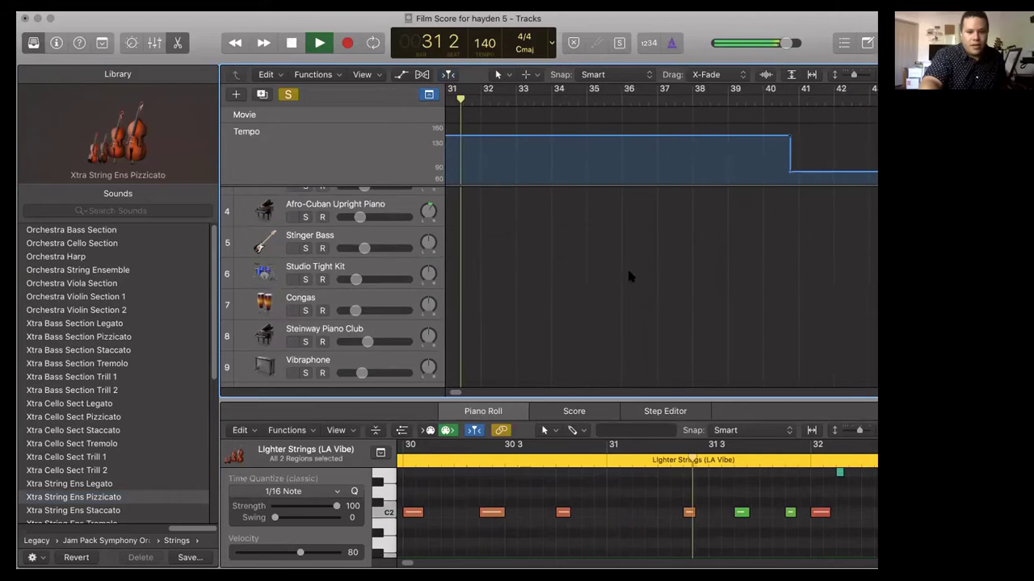
pyautogui.scroll(-4, 629, 277)
pyautogui.scroll(-3, 629, 277)
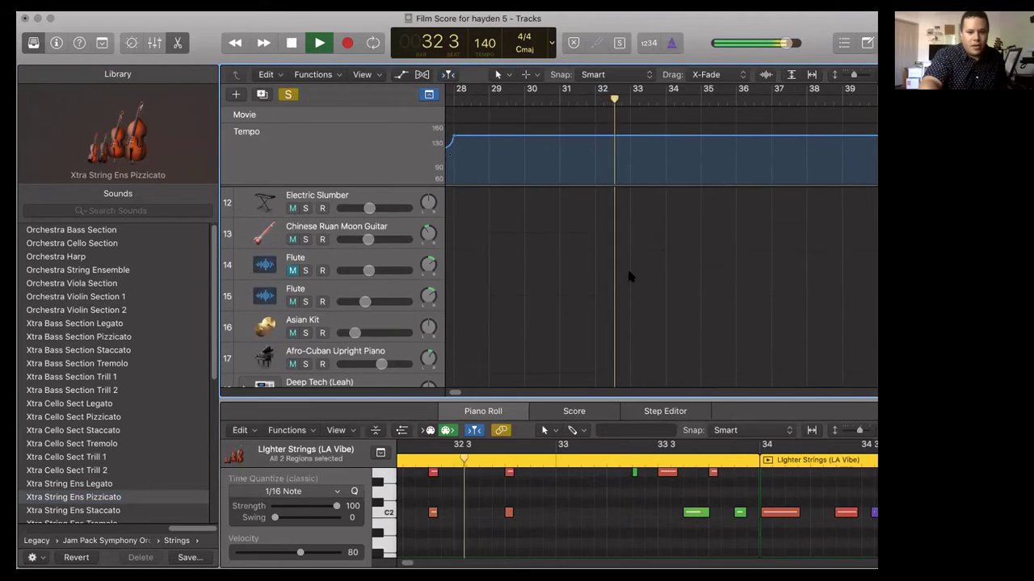
pyautogui.scroll(-15, 629, 277)
pyautogui.scroll(-8, 629, 277)
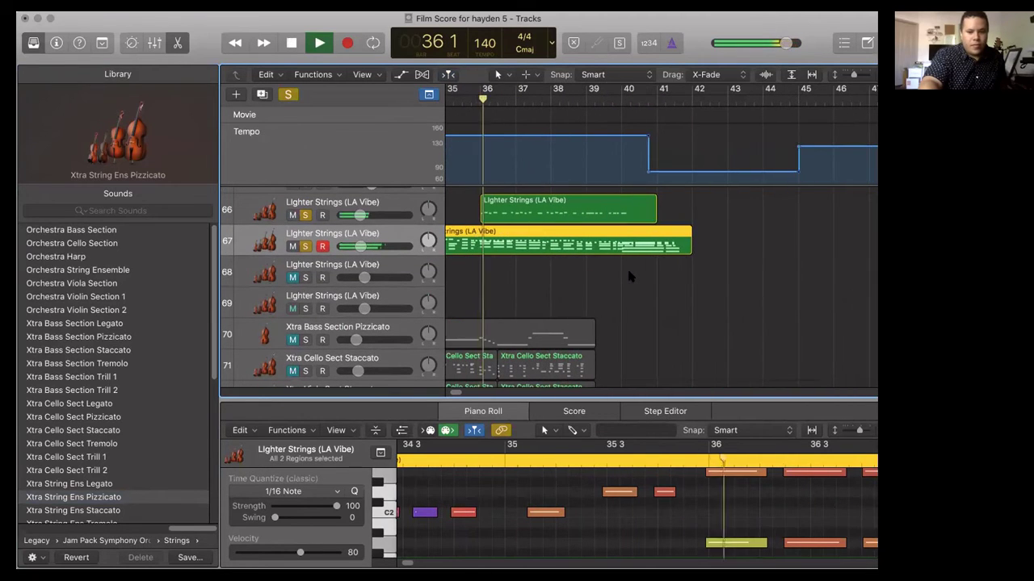
pyautogui.scroll(20, 626, 267)
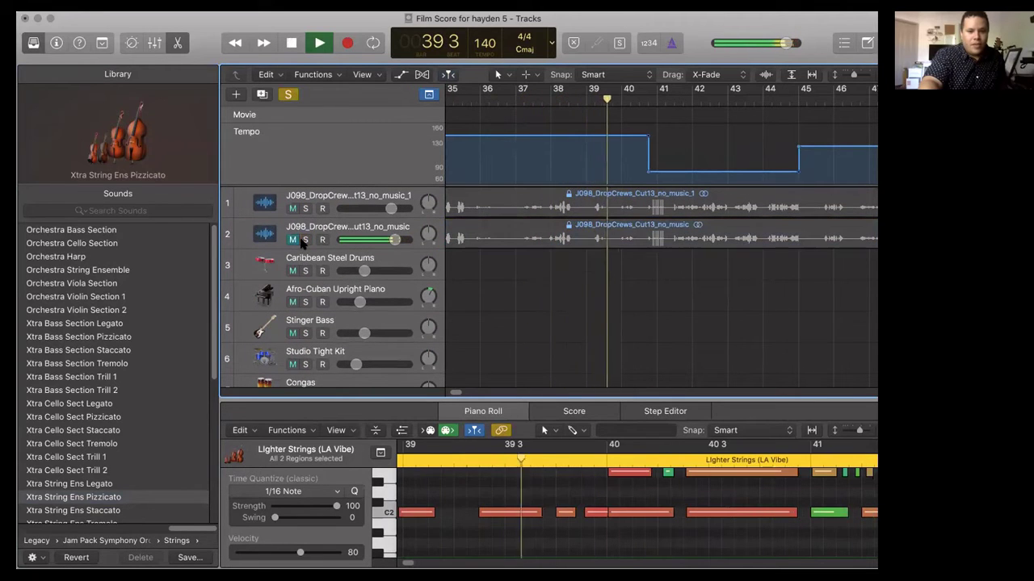
pyautogui.press('space')
# Solo tracks 12 to 16 of the next cue: Electric Slumber, Chinese Ruan Moon Guitar, both Flute tracks and Asian Kit
pyautogui.scroll(-2, 553, 256)
pyautogui.scroll(-8, 552, 256)
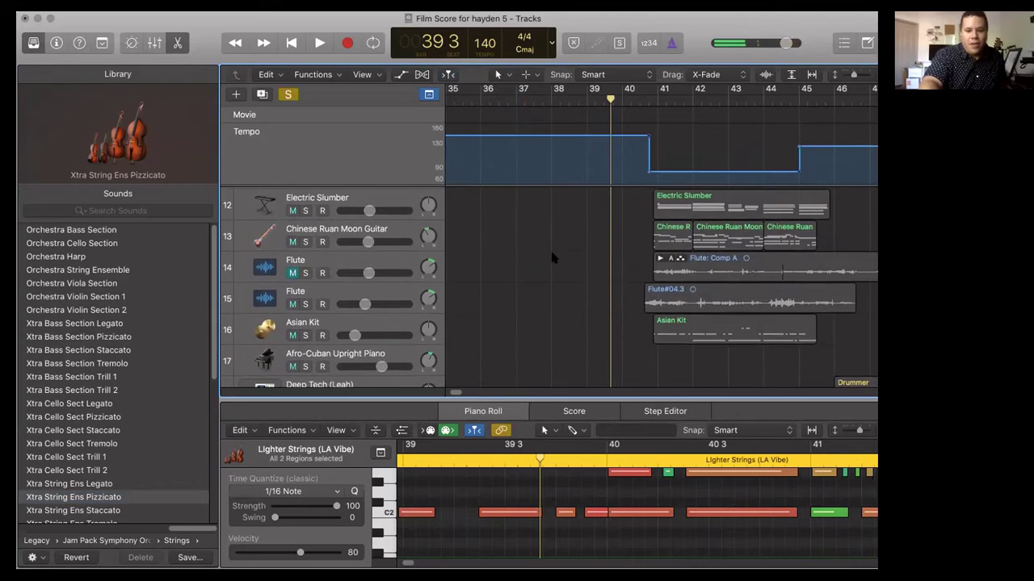
pyautogui.scroll(-1, 552, 257)
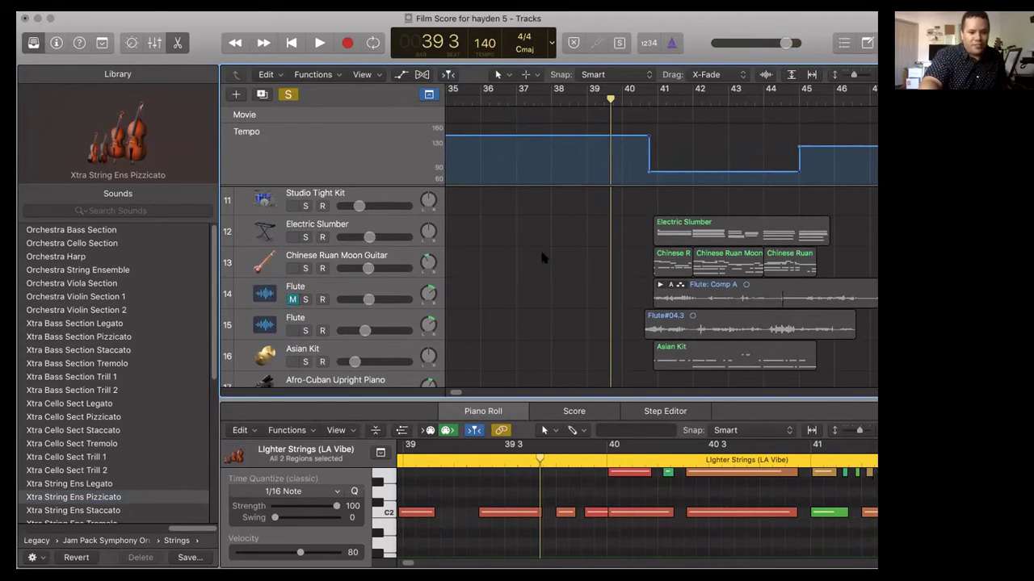
pyautogui.moveTo(273, 226)
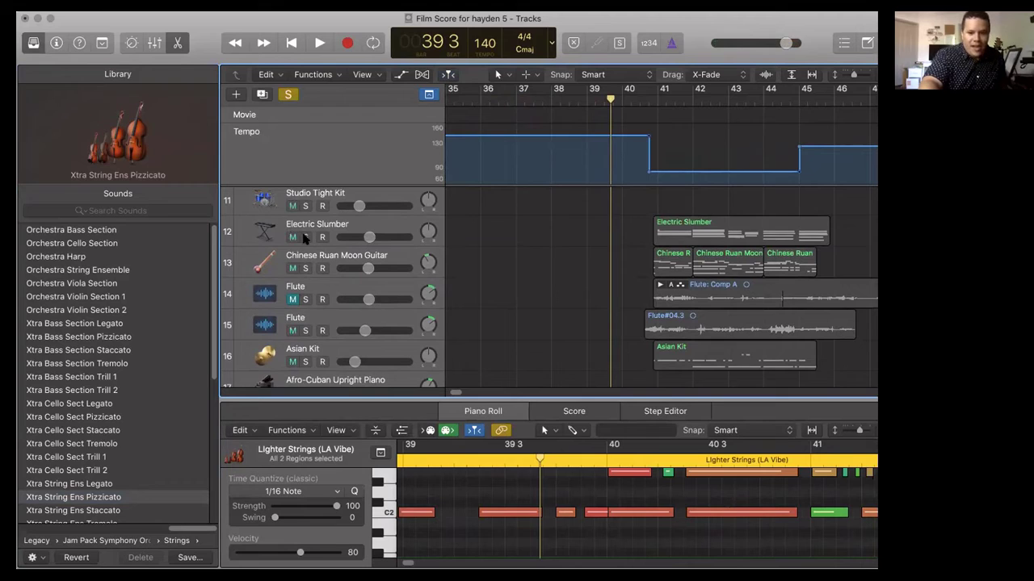
pyautogui.moveTo(305, 237); pyautogui.dragTo(300, 346)
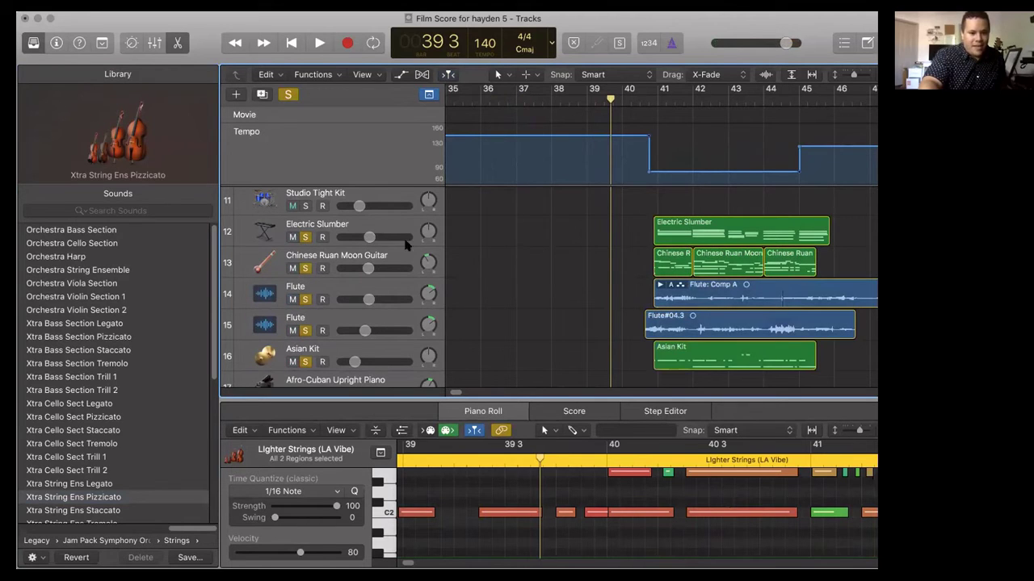
# Mute Flute track 14 and play the soloed cue from bar 40, checking the other tracks during playback
pyautogui.click(635, 96)
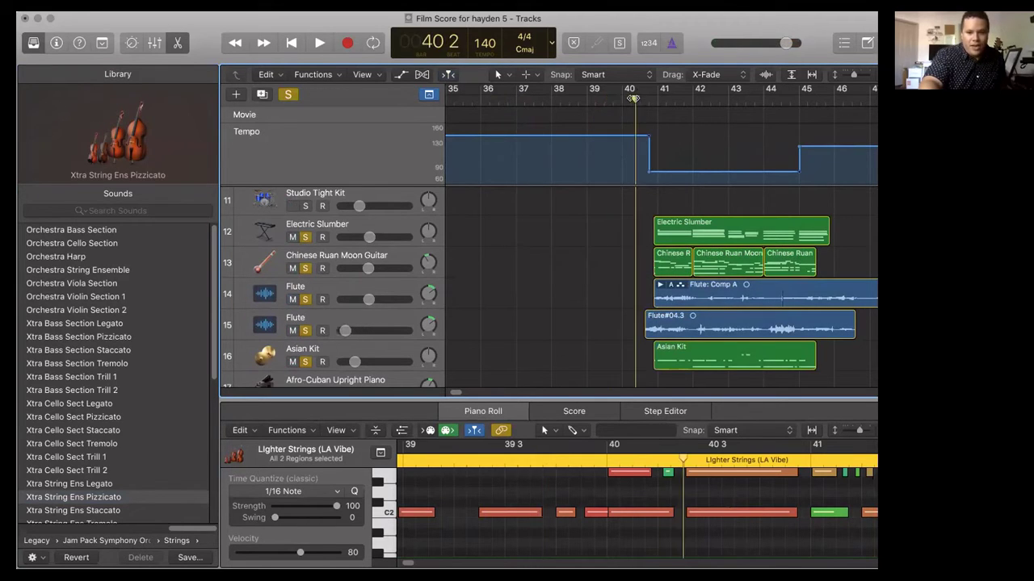
pyautogui.click(292, 299)
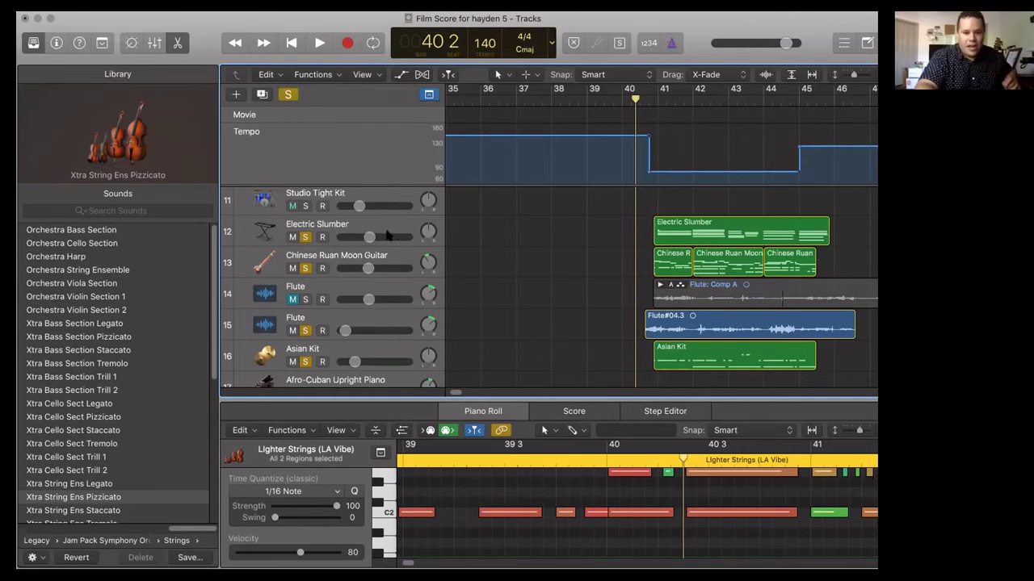
pyautogui.press('space')
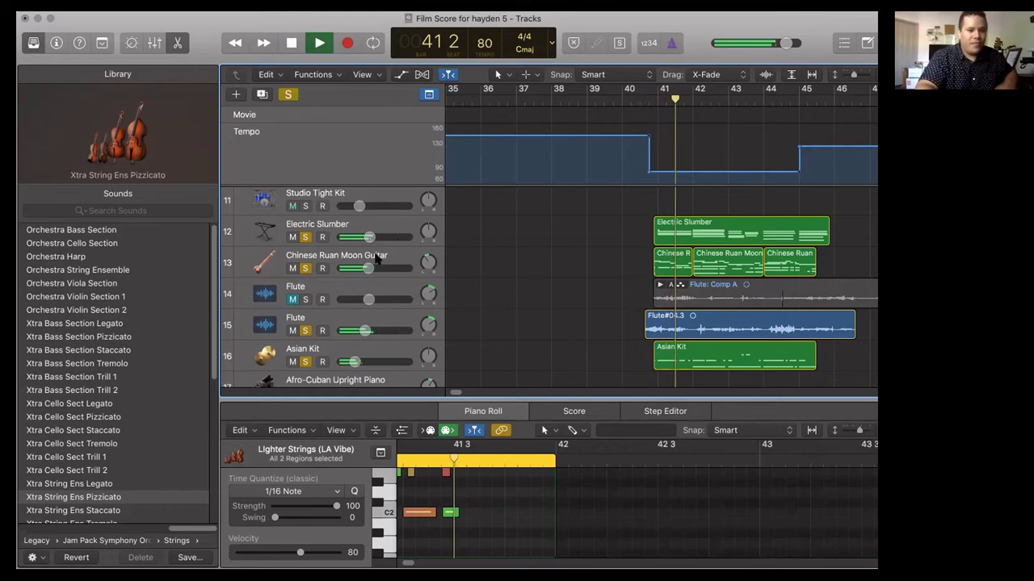
pyautogui.scroll(-15, 553, 294)
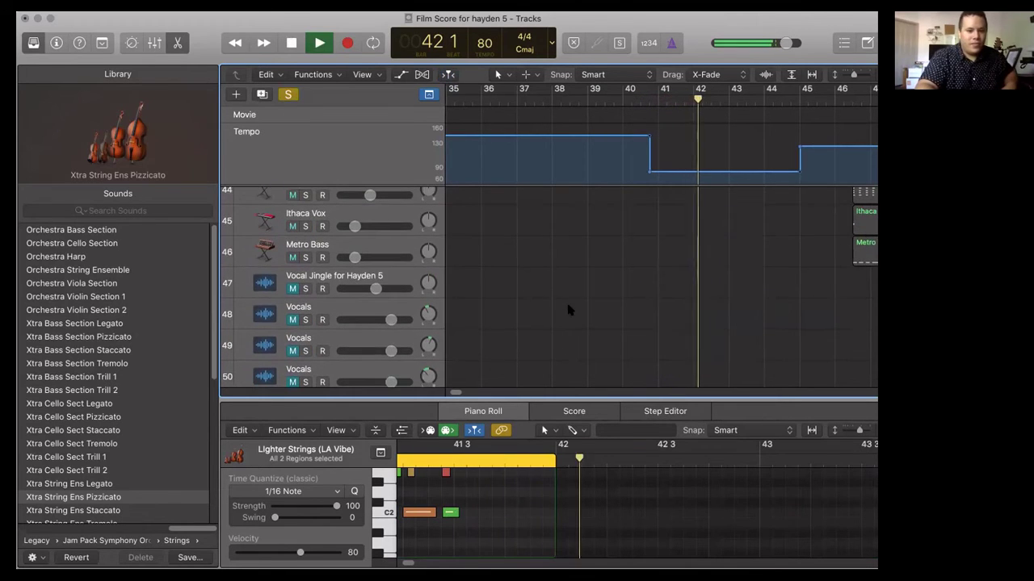
pyautogui.scroll(-10, 568, 310)
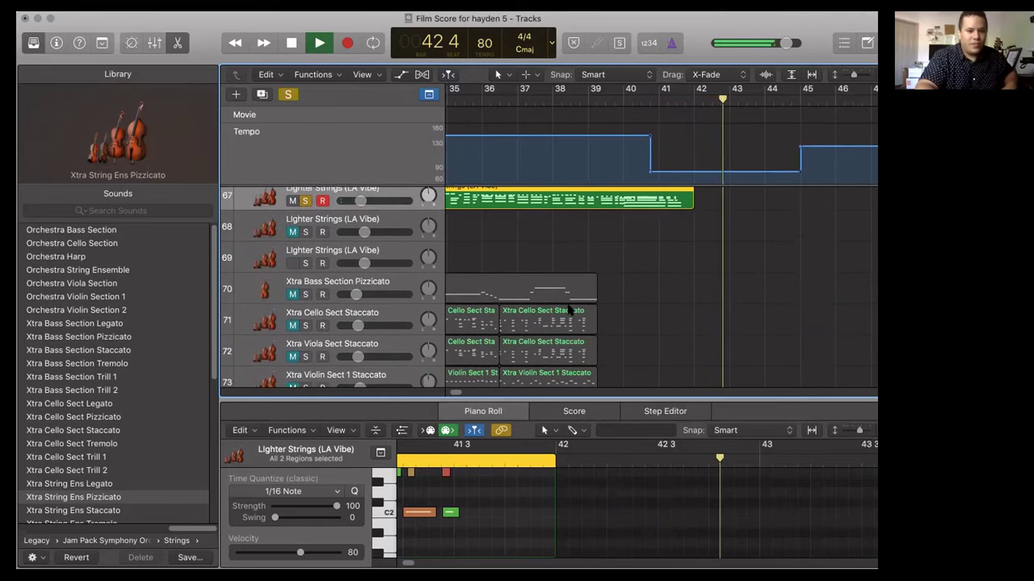
pyautogui.scroll(3, 568, 309)
pyautogui.scroll(20, 567, 310)
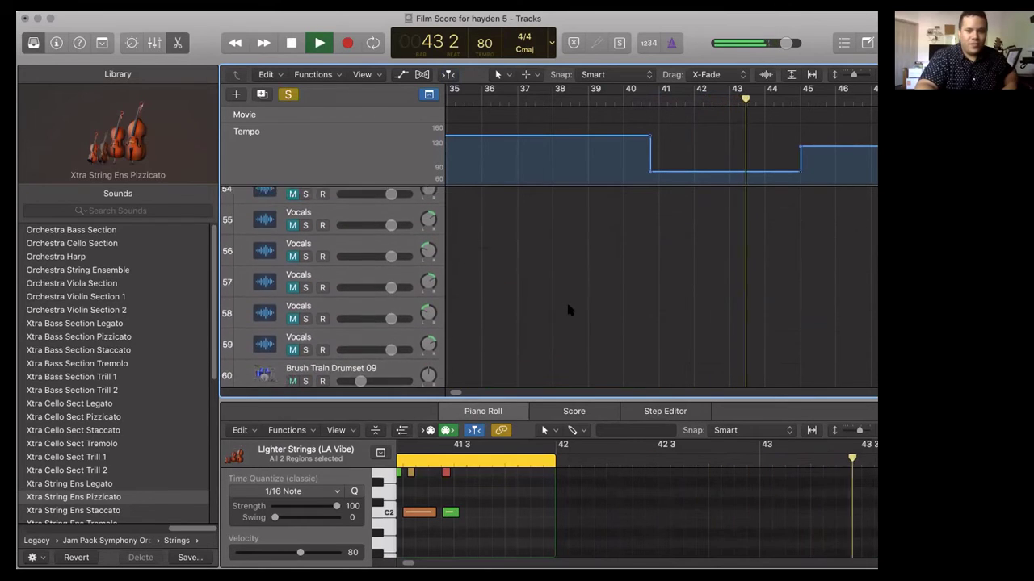
pyautogui.scroll(1, 568, 310)
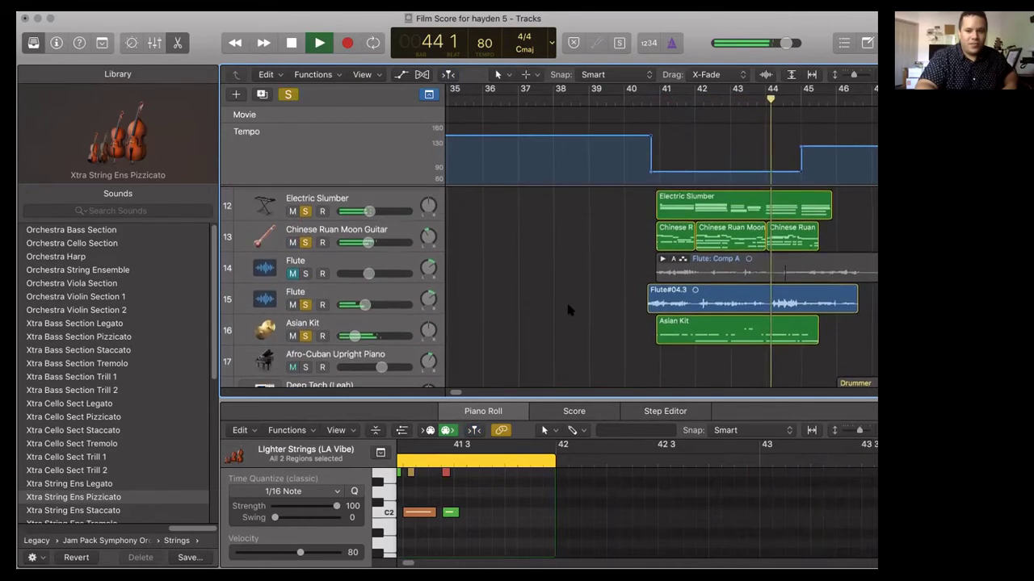
# Follow the soloed flute cue to its end around bar 46, stop playback and clear all track solos
pyautogui.hscroll(5, 567, 310)
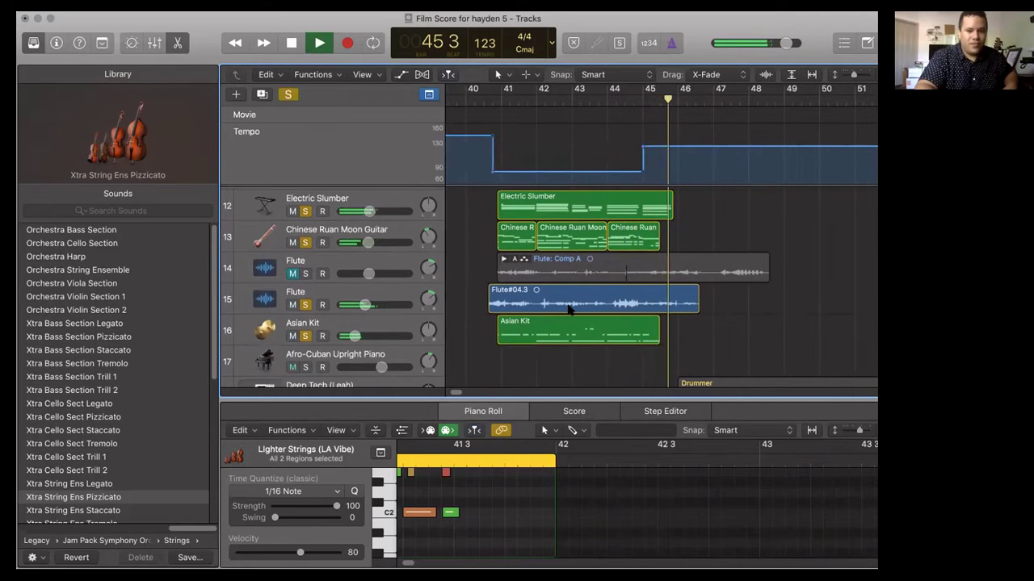
pyautogui.press('space')
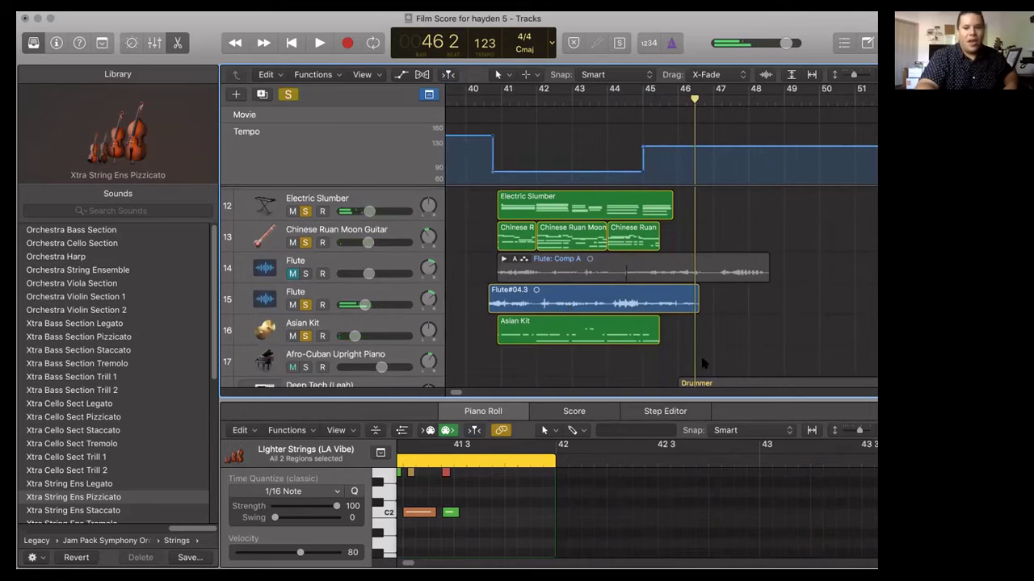
pyautogui.scroll(-3, 567, 310)
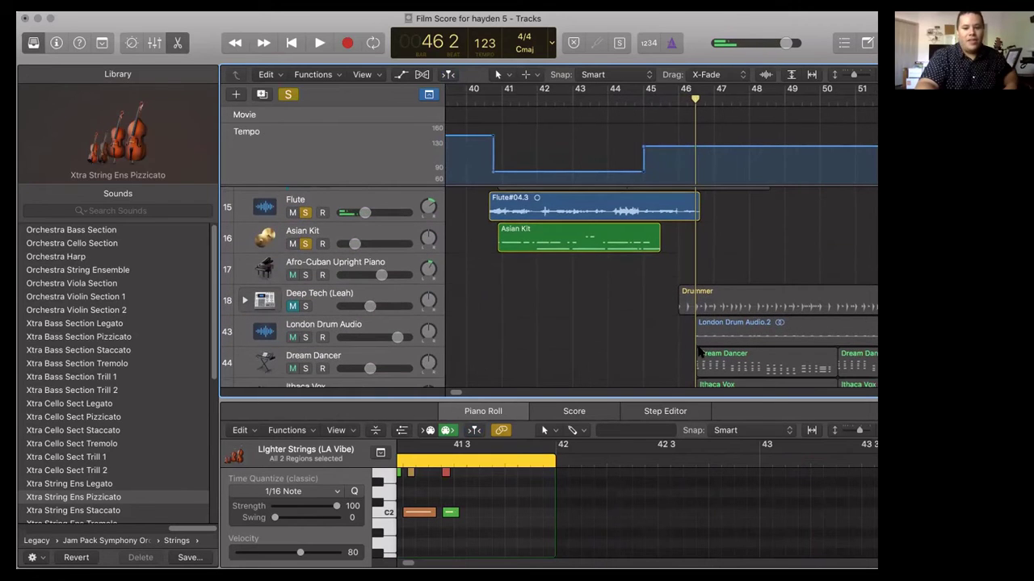
pyautogui.click(287, 95)
# Place the playhead at bar 46 and solo tracks 43 to 46: London Drum Audio, Dream Dancer, Ithaca Vox and Metro Bass
pyautogui.scroll(-3, 534, 280)
pyautogui.scroll(-1, 535, 280)
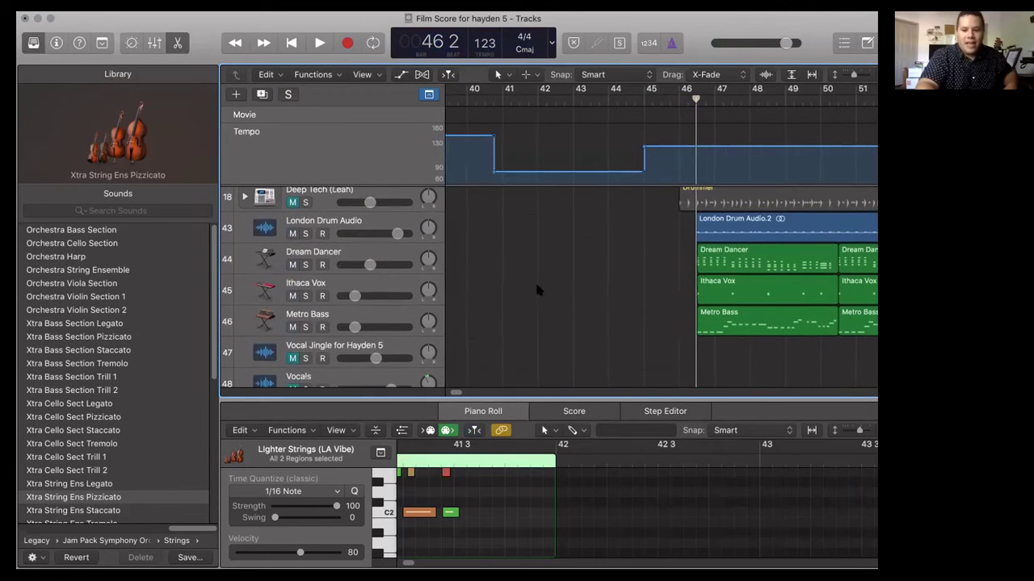
pyautogui.click(681, 98)
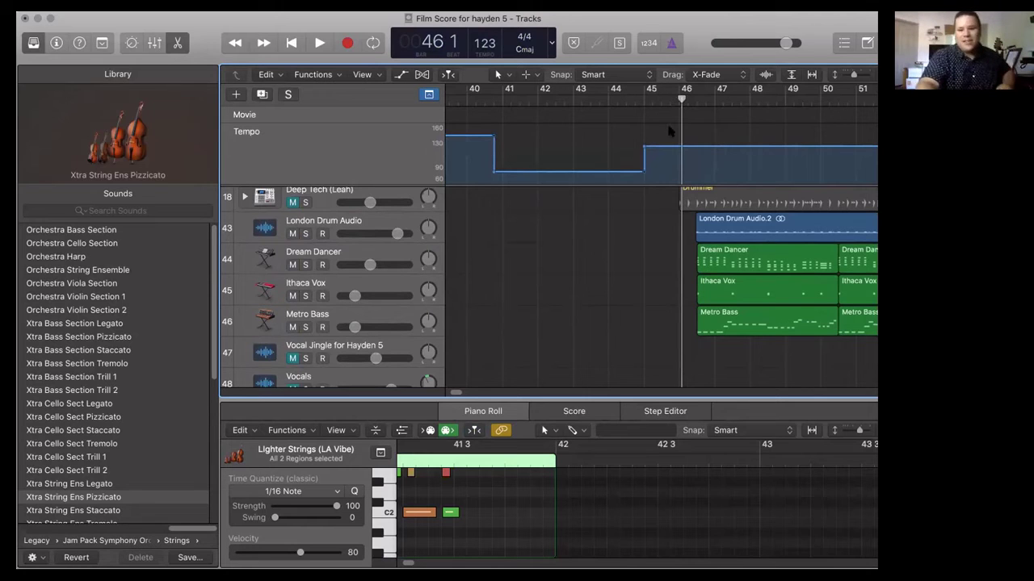
pyautogui.scroll(1, 605, 264)
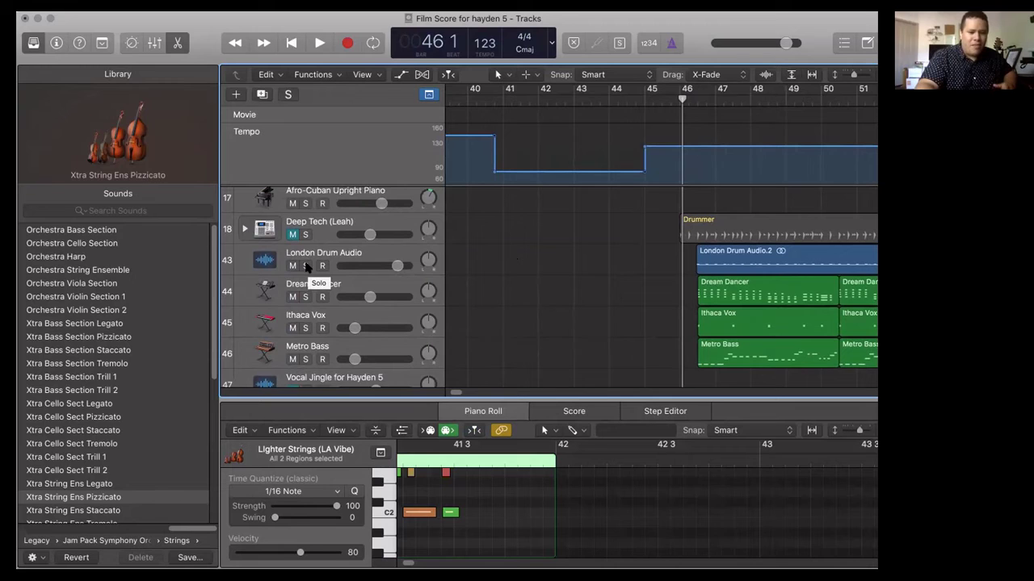
pyautogui.moveTo(306, 269); pyautogui.dragTo(308, 356)
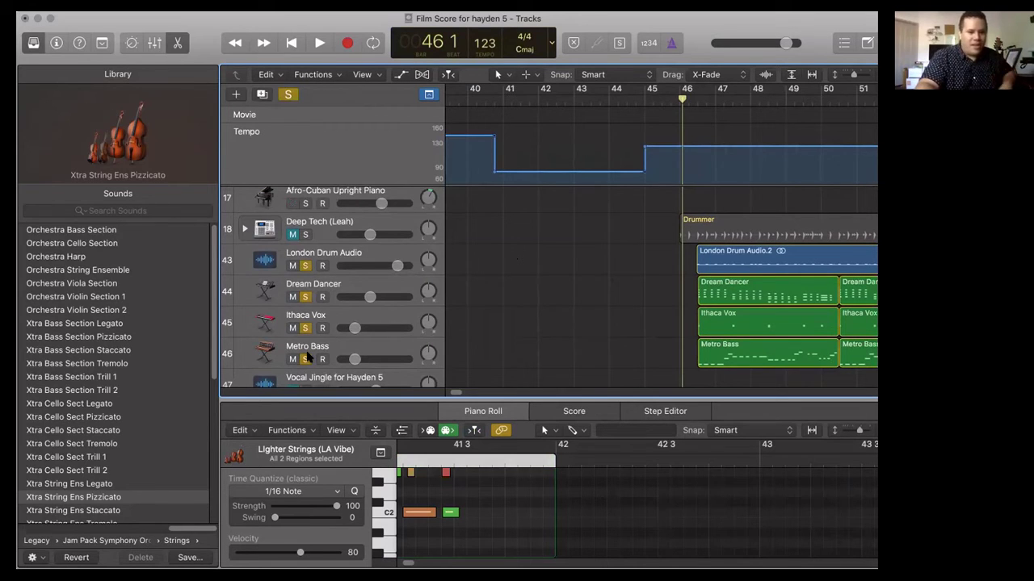
# Try the cue with Deep Tech (Leah) soloed too, clear that solo and replay from just before bar 46
pyautogui.press('space')
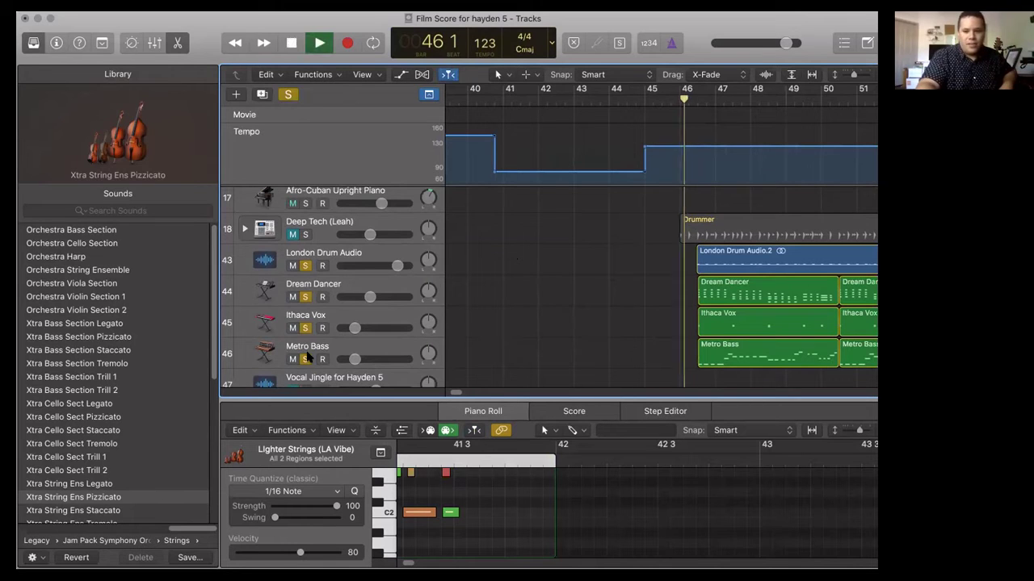
pyautogui.click(305, 234)
pyautogui.press('space')
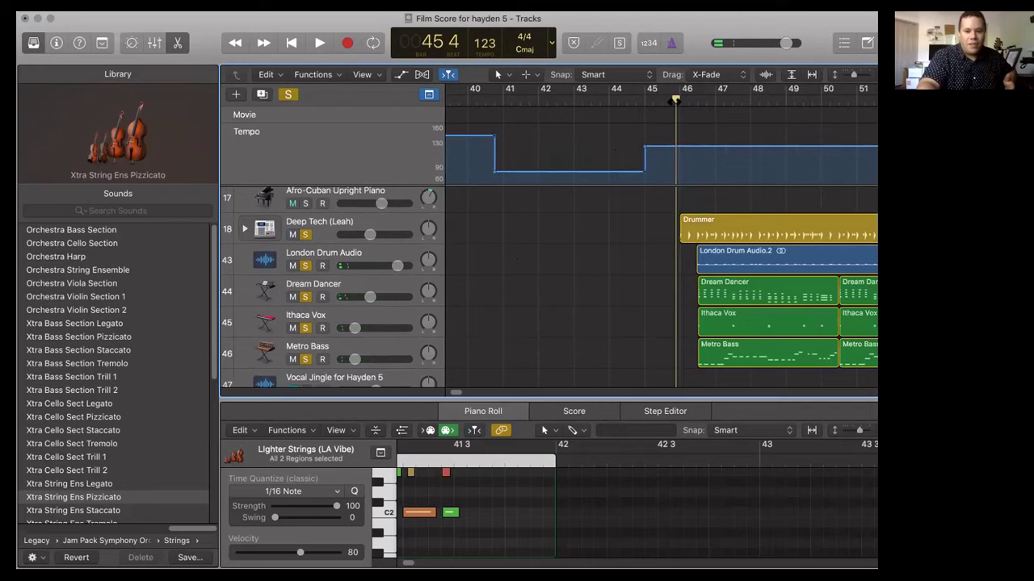
pyautogui.click(304, 234)
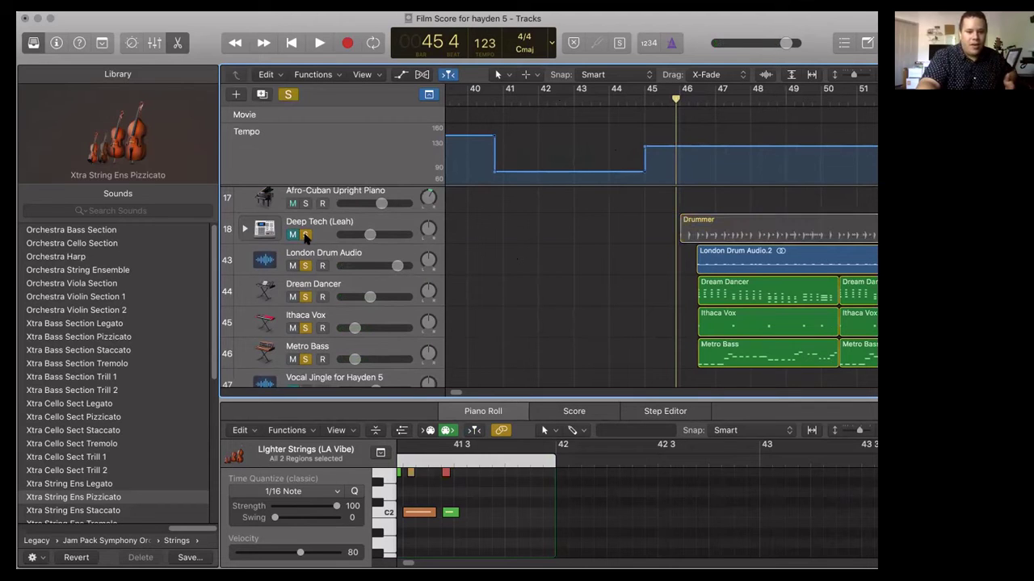
pyautogui.press('space')
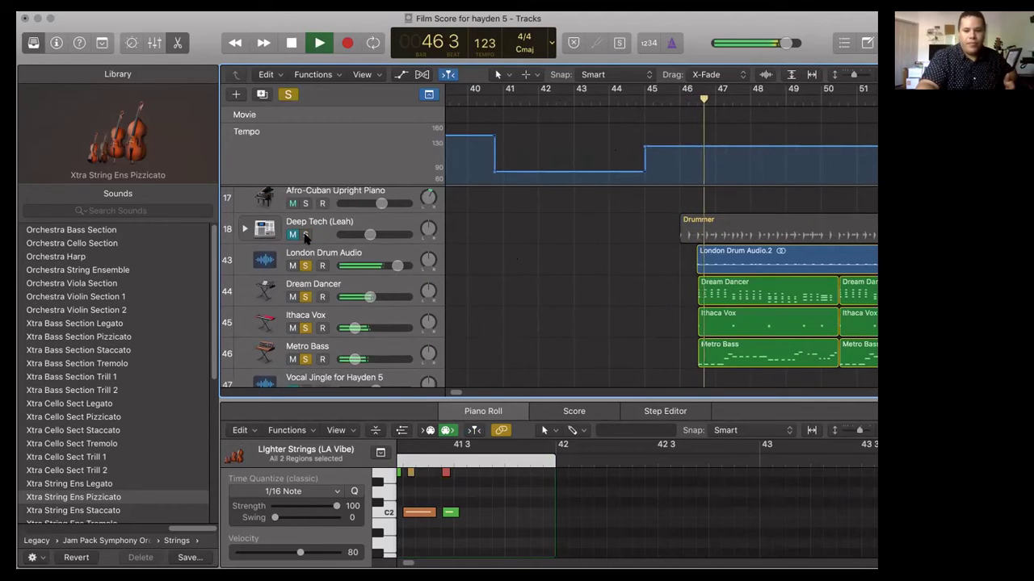
# Solo film audio track 2, J098_DropCrews_Cut13_no_music, slightly lower its volume during playback and mute it
pyautogui.scroll(10, 539, 298)
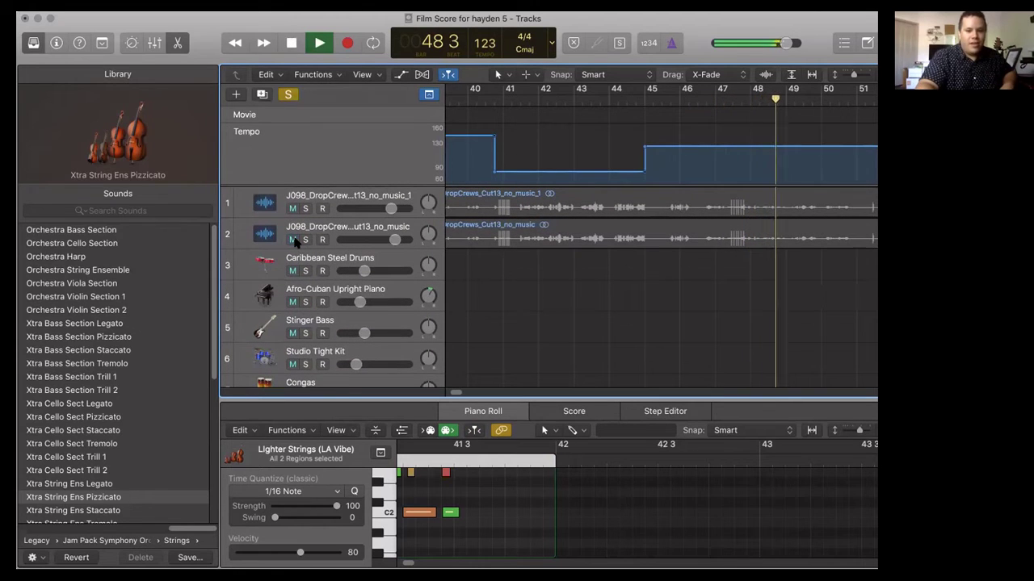
pyautogui.click(305, 240)
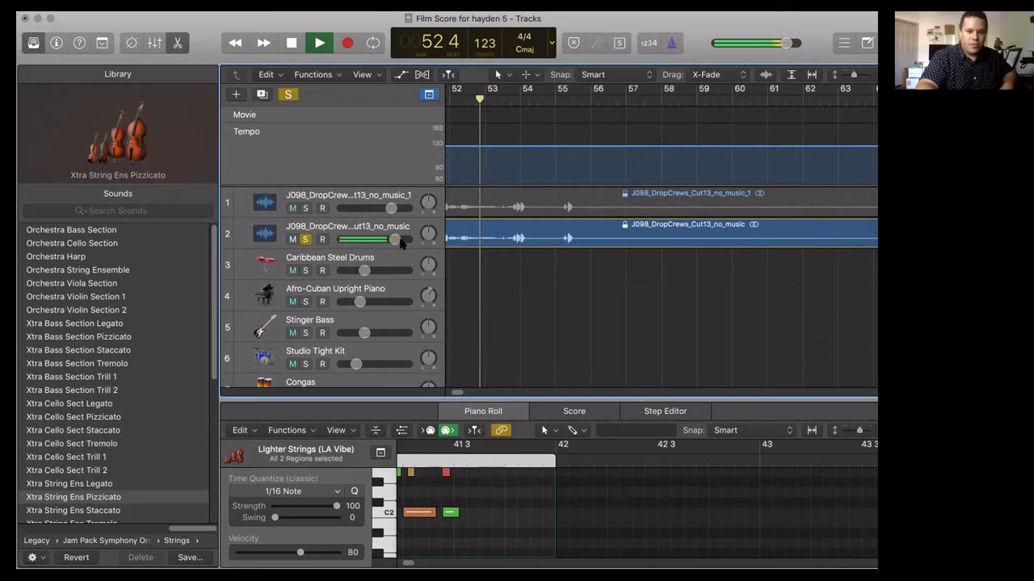
pyautogui.moveTo(392, 239); pyautogui.dragTo(386, 244)
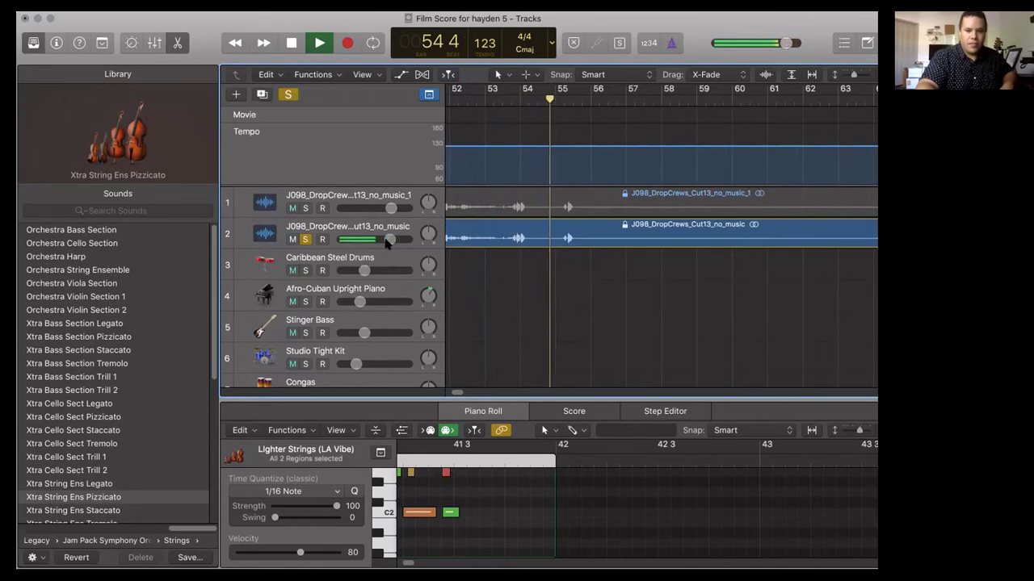
pyautogui.click(292, 239)
# Stop playback and also solo the vocal jingle on track 47 and the Vocals tracks 48 to 57
pyautogui.scroll(-15, 507, 305)
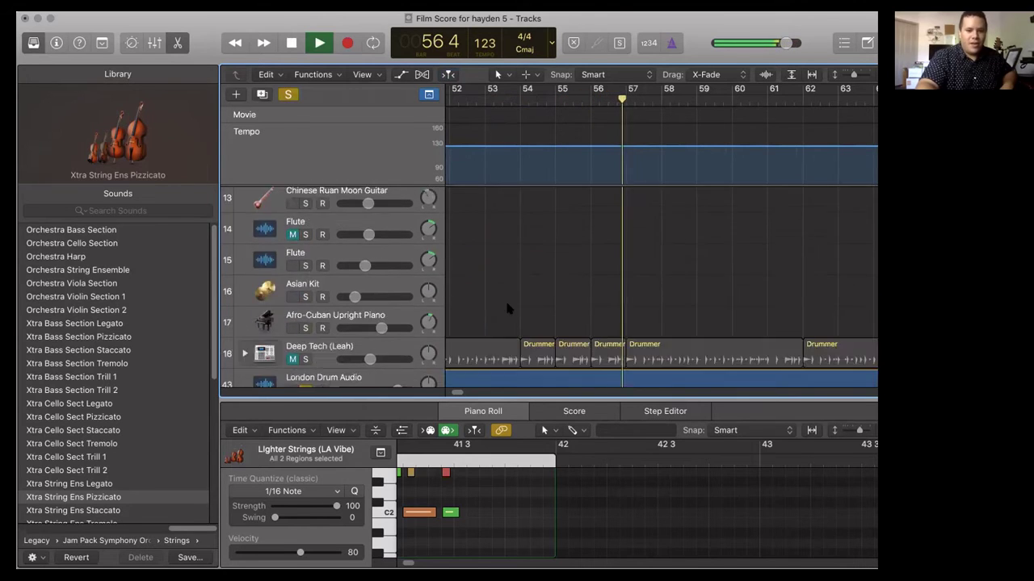
pyautogui.press('space')
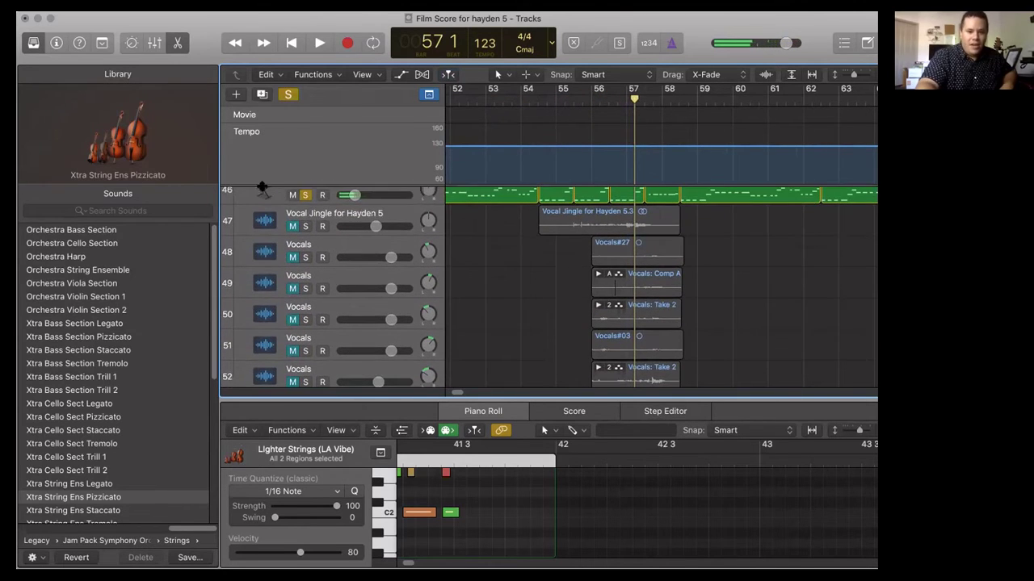
pyautogui.moveTo(304, 226); pyautogui.dragTo(304, 376)
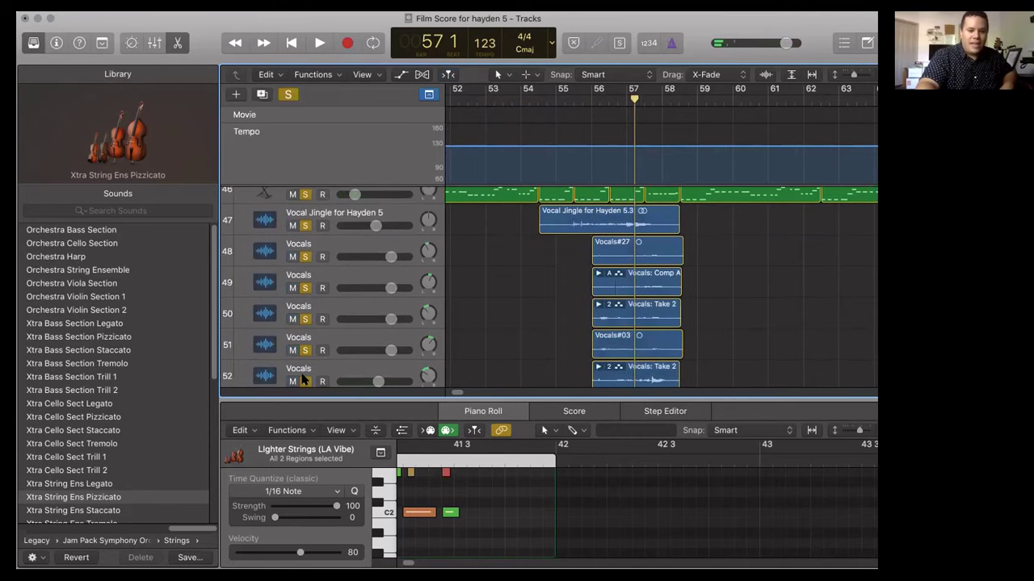
pyautogui.scroll(-3, 305, 355)
pyautogui.moveTo(307, 339); pyautogui.dragTo(306, 363)
pyautogui.scroll(-2, 307, 364)
pyautogui.click(305, 369)
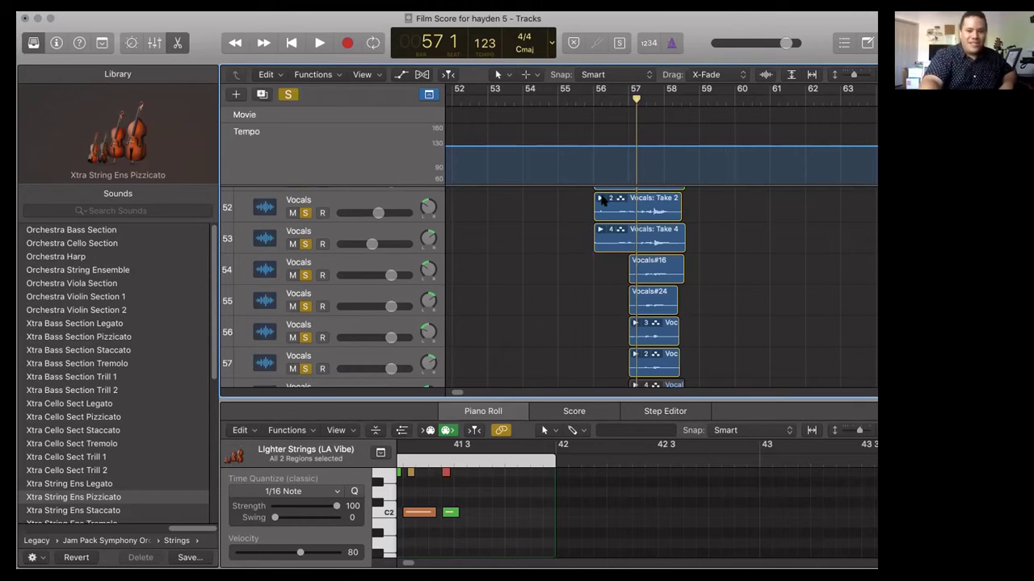
# Play the soloed vocals with the cue from just before bar 56 and stop after bar 59
pyautogui.click(590, 100)
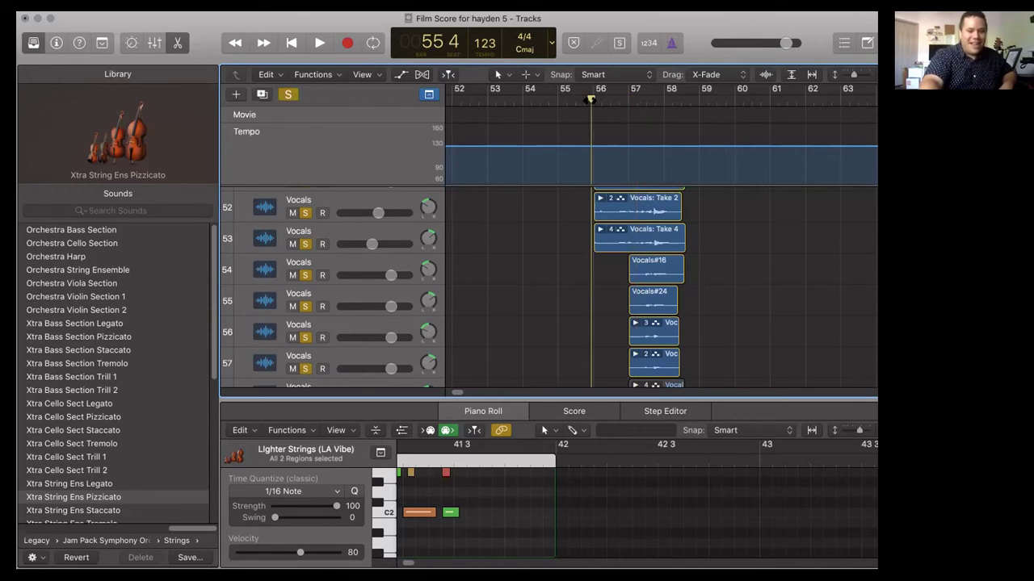
pyautogui.press('space')
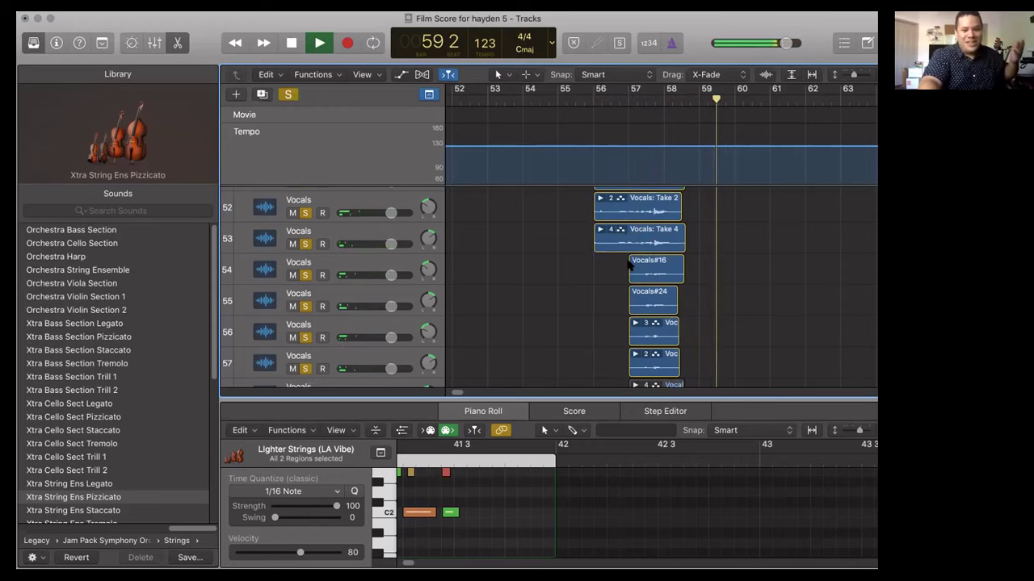
pyautogui.press('space')
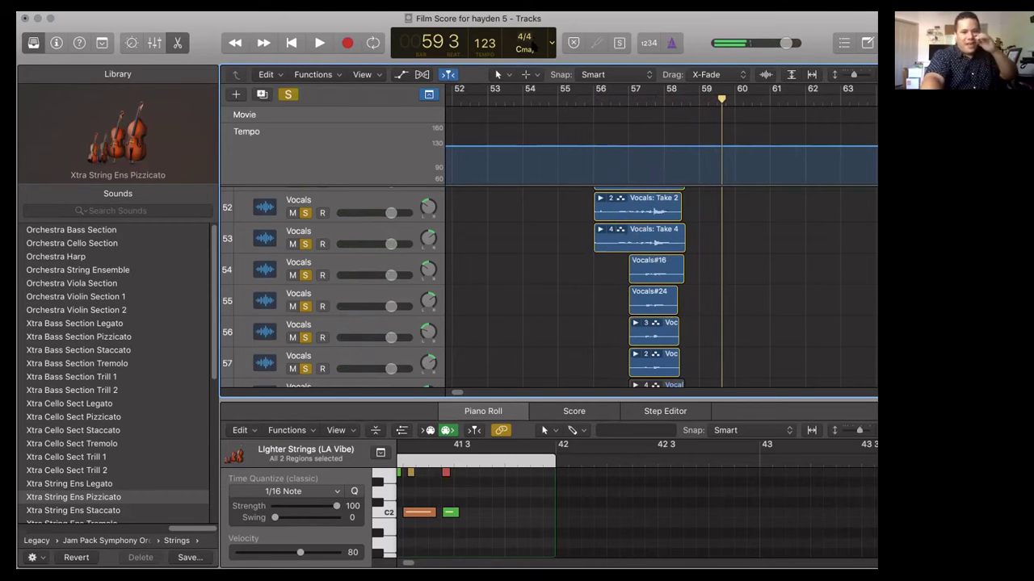